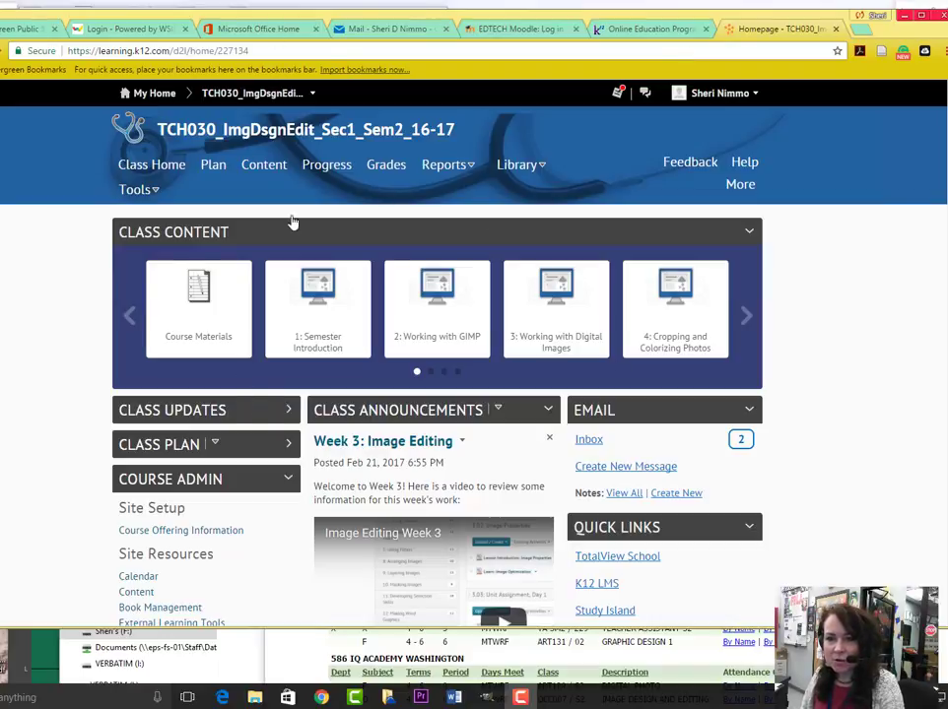
Open the Course Schedule document from Course Materials and review the weekly tasks and due dates
double_click(340, 17)
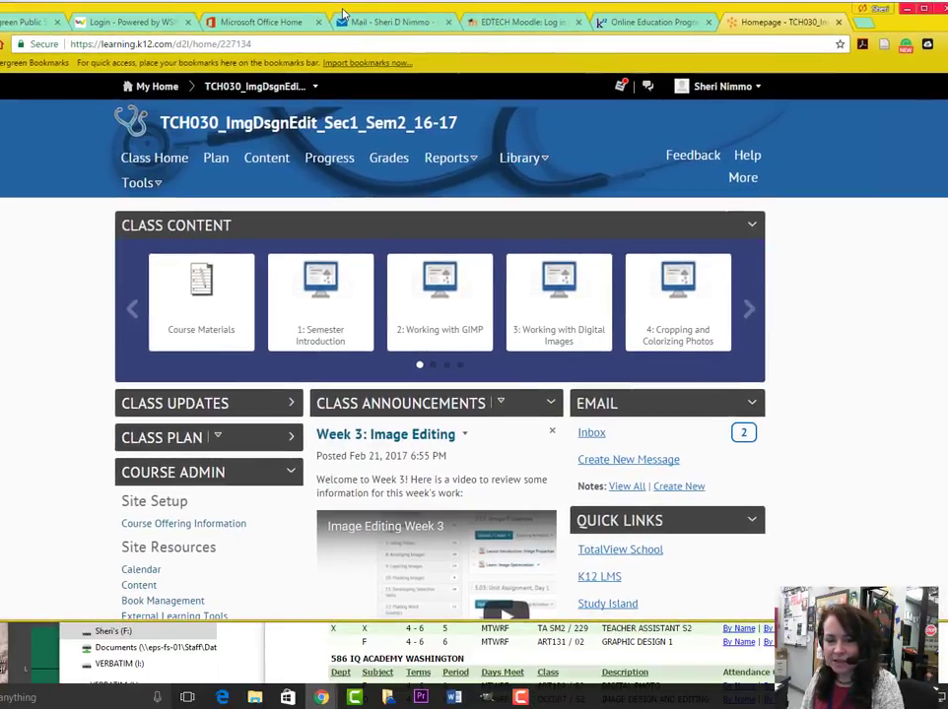
mouse_move(190, 286)
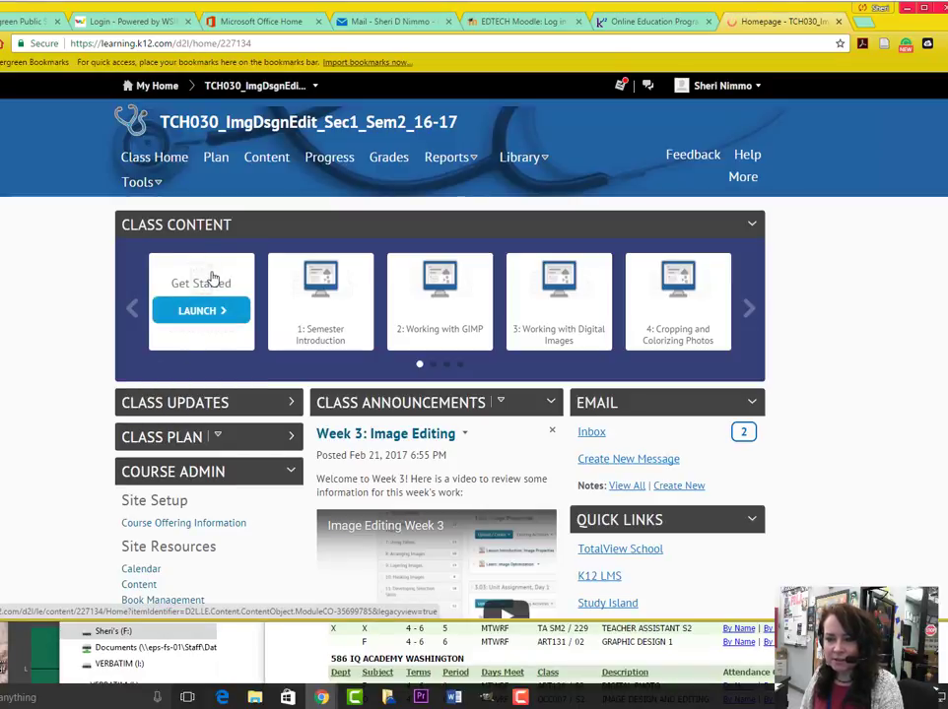
left_click(212, 279)
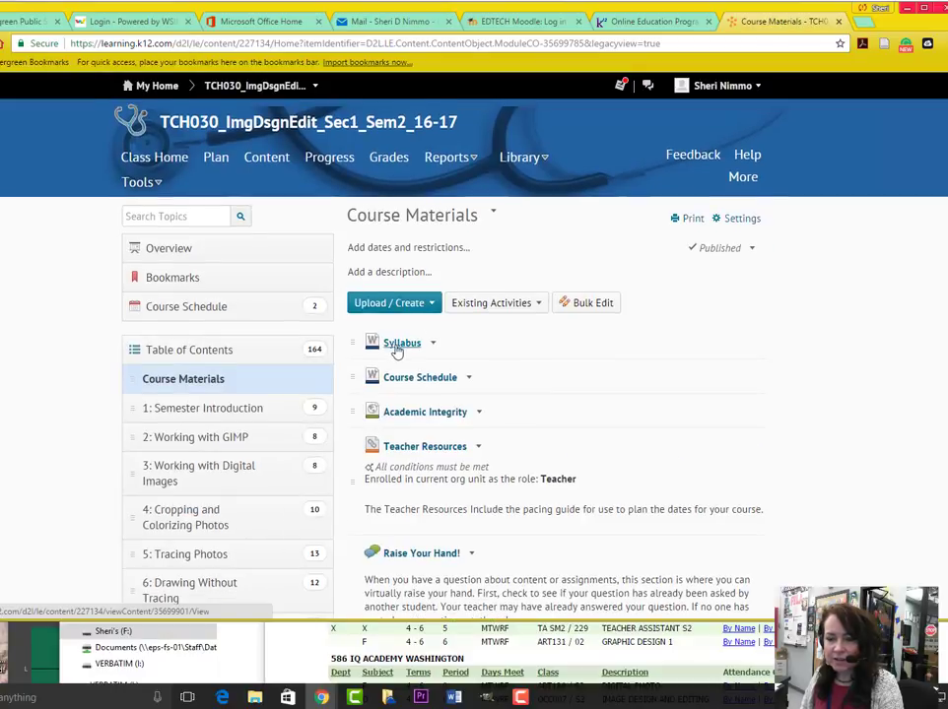
left_click(398, 350)
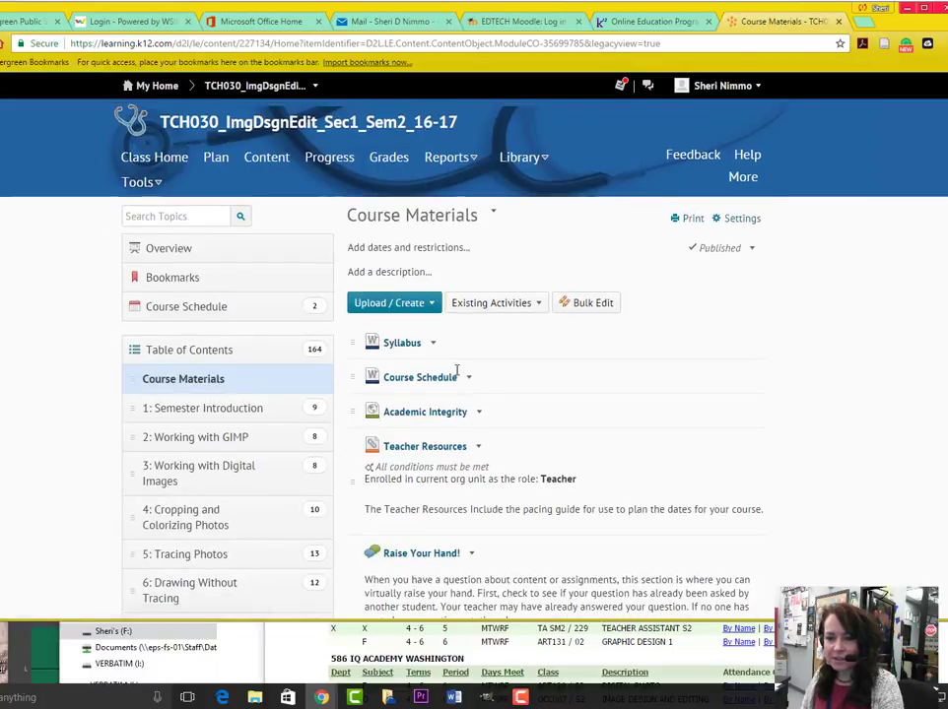
left_click(427, 380)
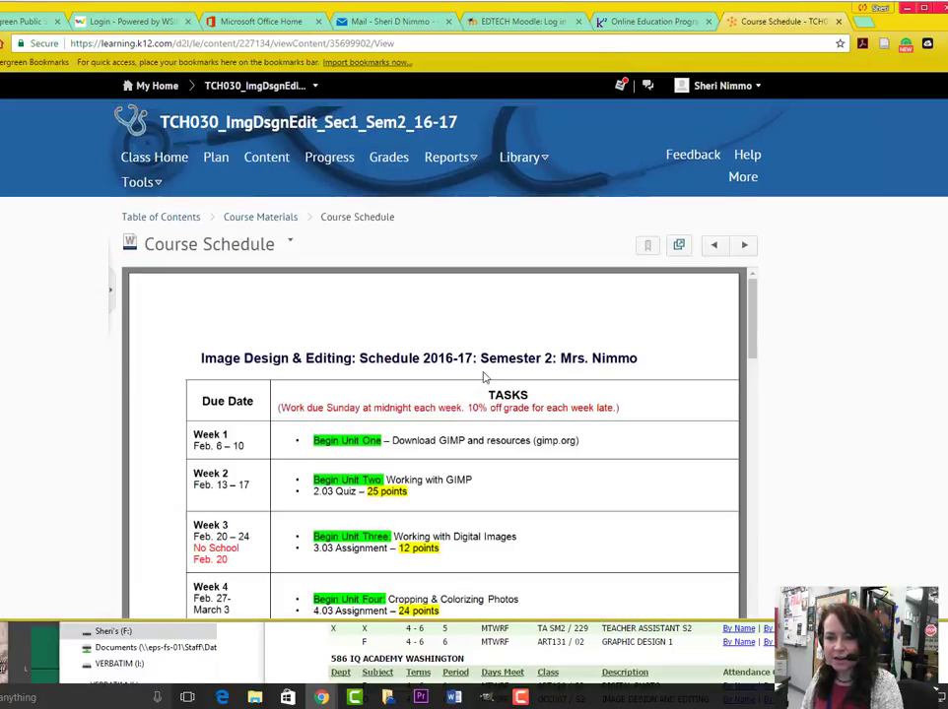
scroll(483, 381, "down", 3)
scroll(483, 379, "up", 3)
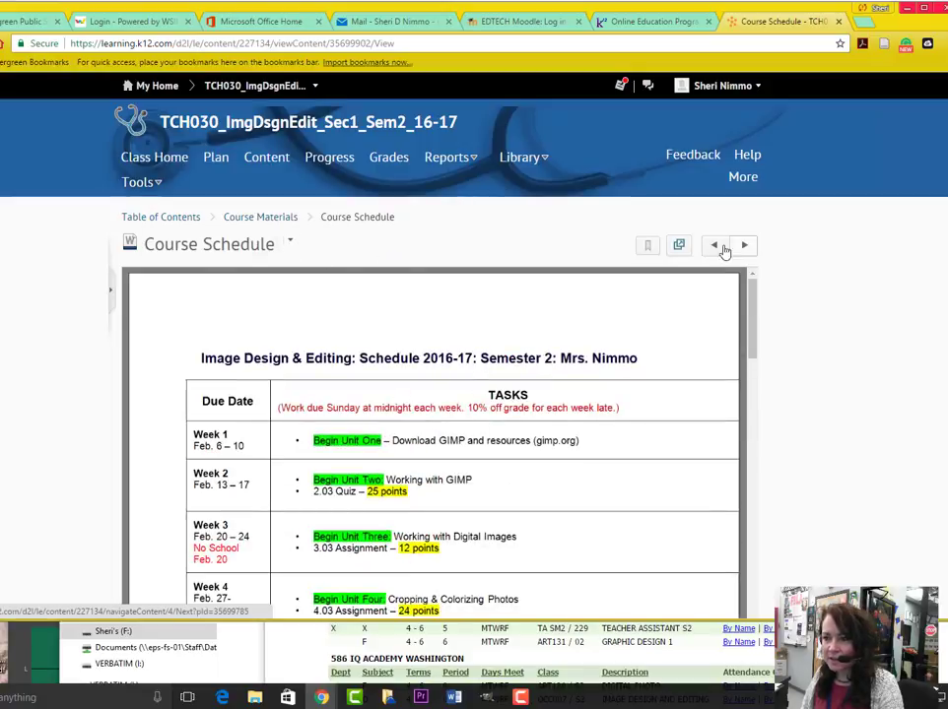
left_click(289, 242)
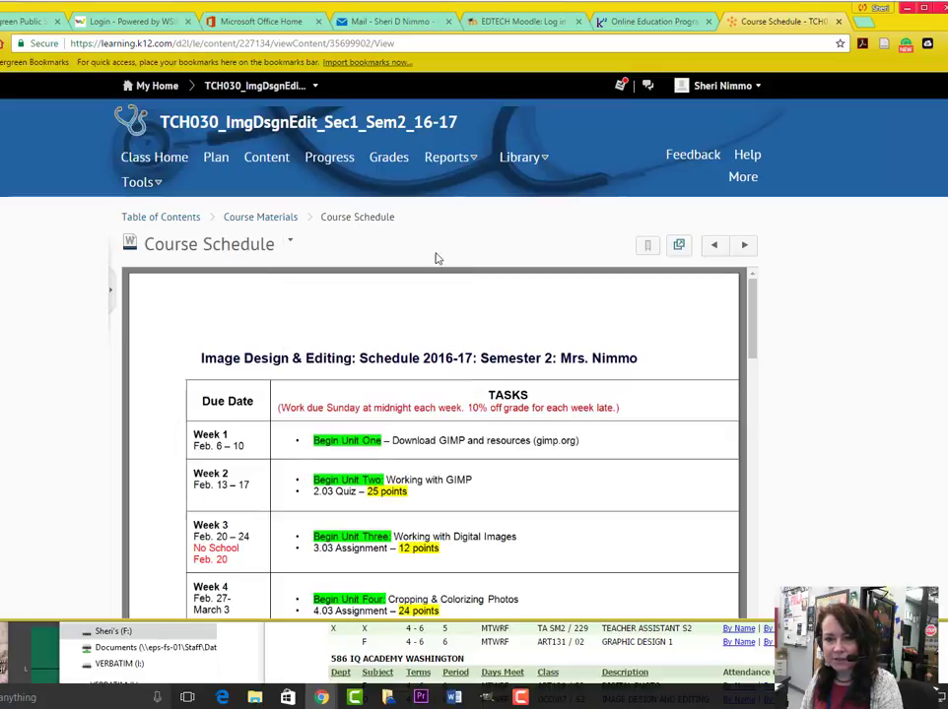
Return to the class home and open section 1.04: Download Resources and Zip Assignments in the 1: Semester Introduction module
left_click(160, 161)
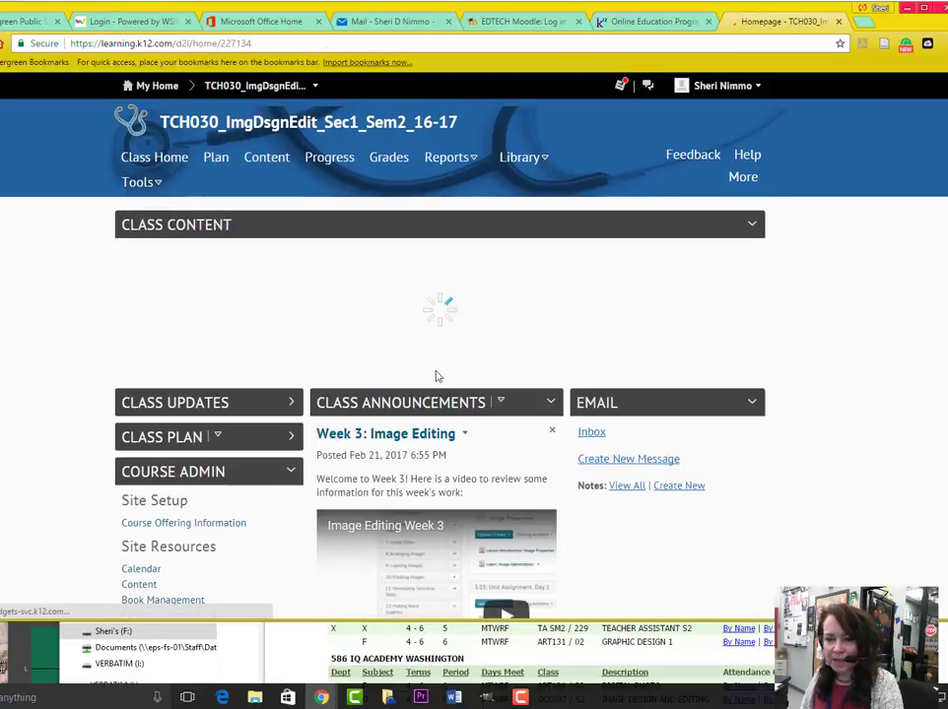
scroll(443, 551, "down", 1)
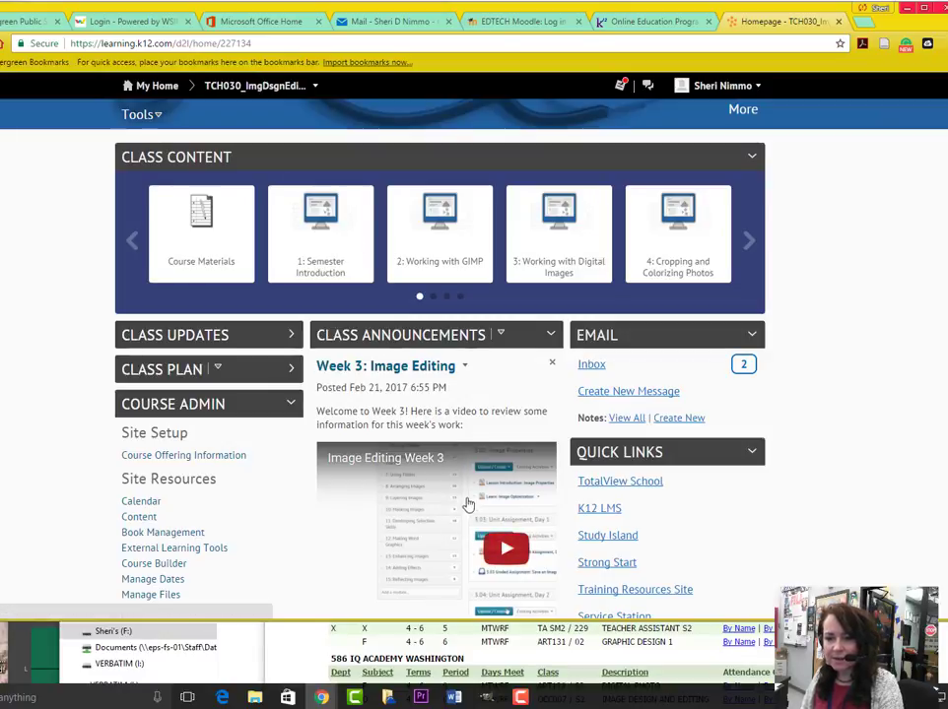
left_click(323, 235)
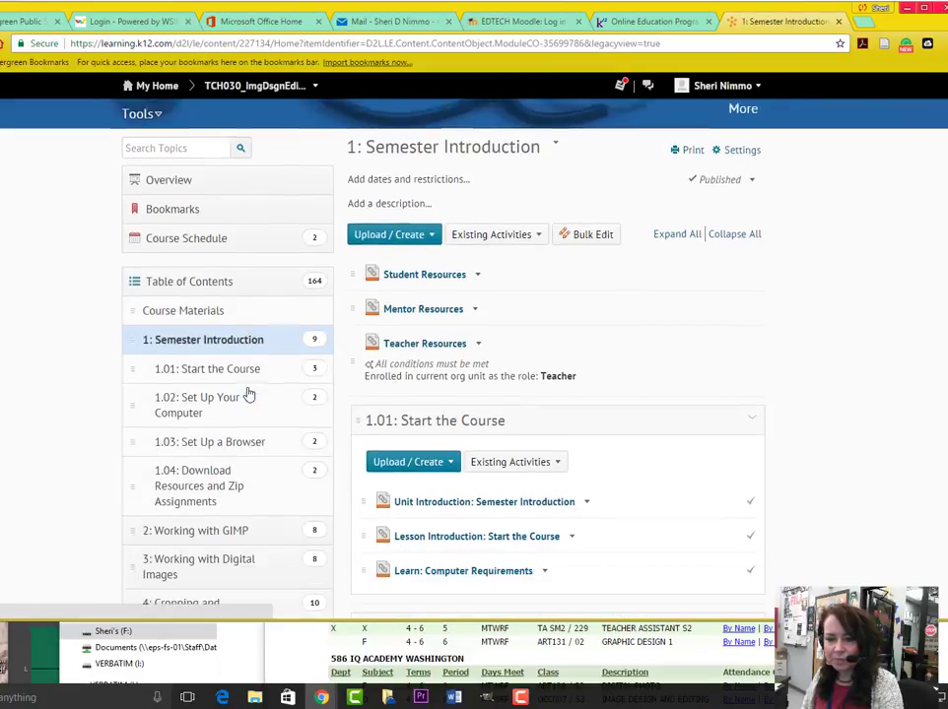
scroll(248, 394, "down", 1)
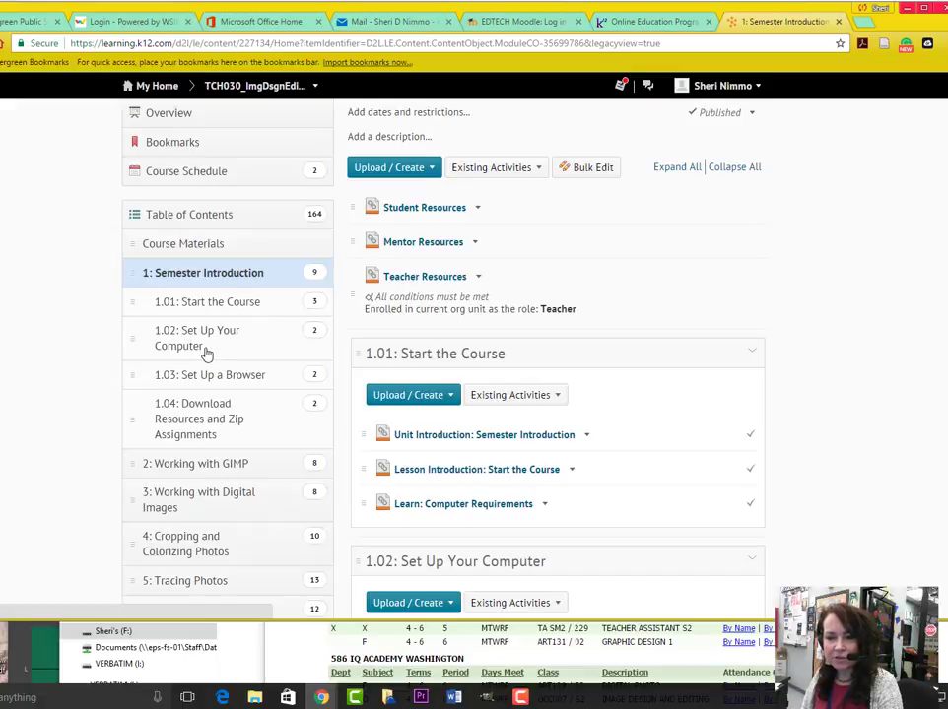
left_click(201, 424)
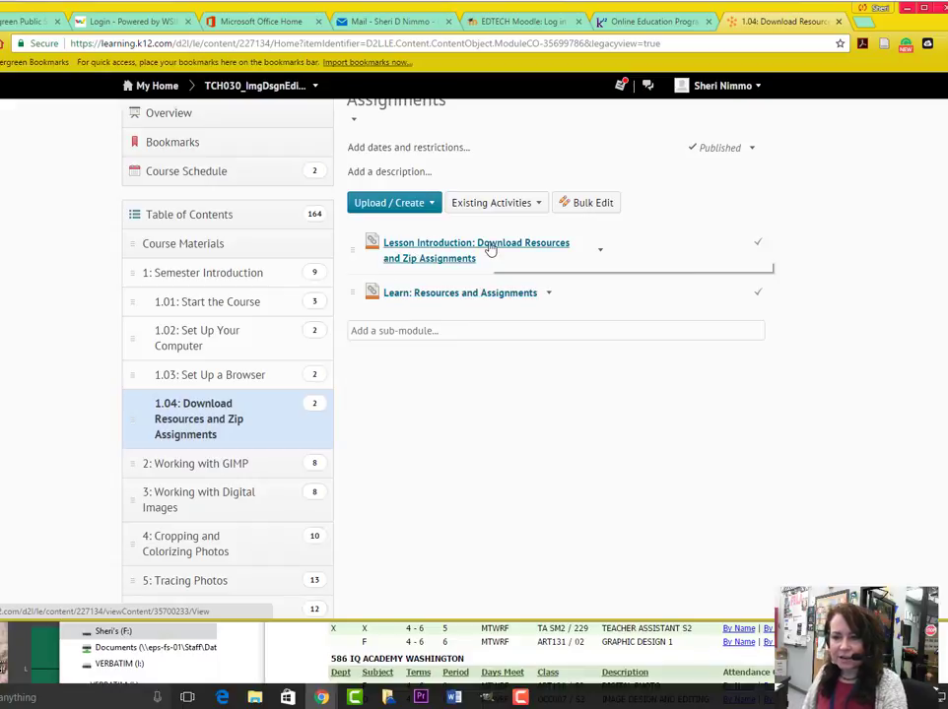
Open Learn: Resources and Assignments and follow its course resources link through to the external TCH030 downloads page
left_click(432, 297)
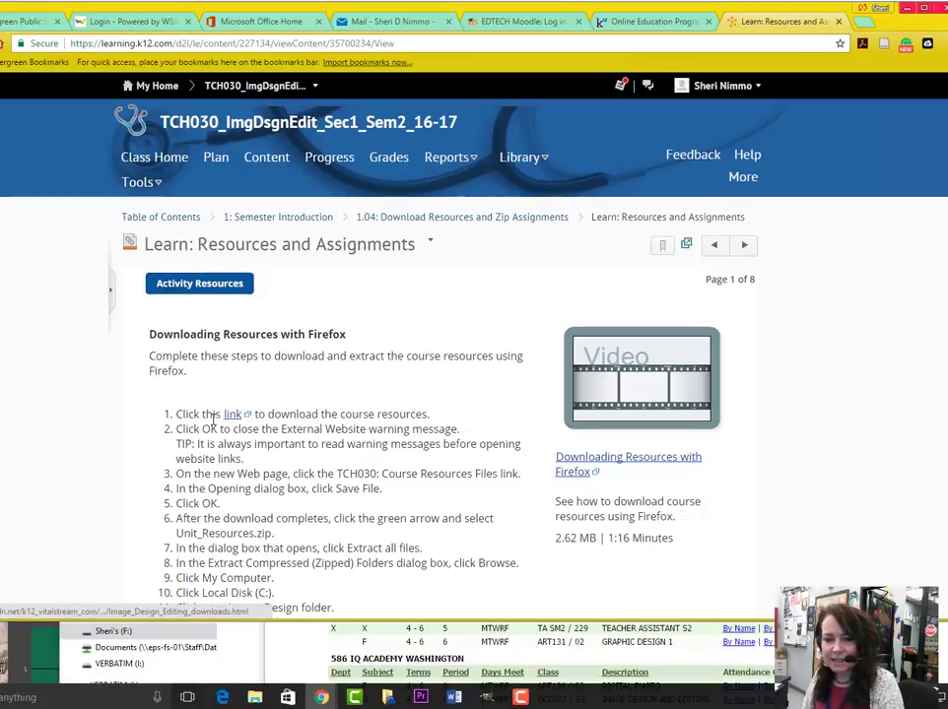
left_click(233, 415)
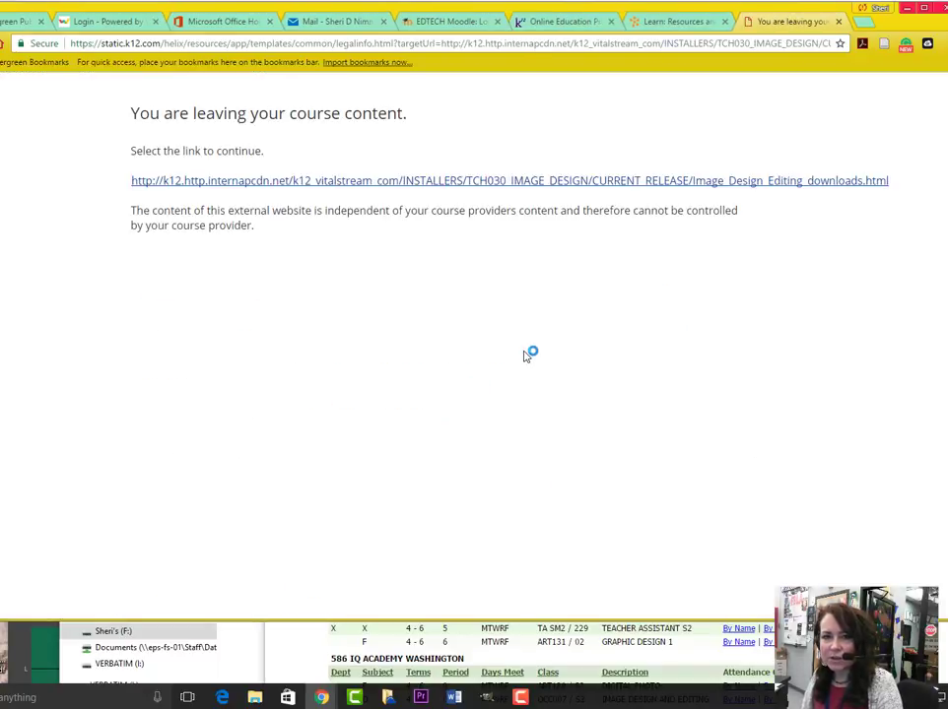
left_click(463, 184)
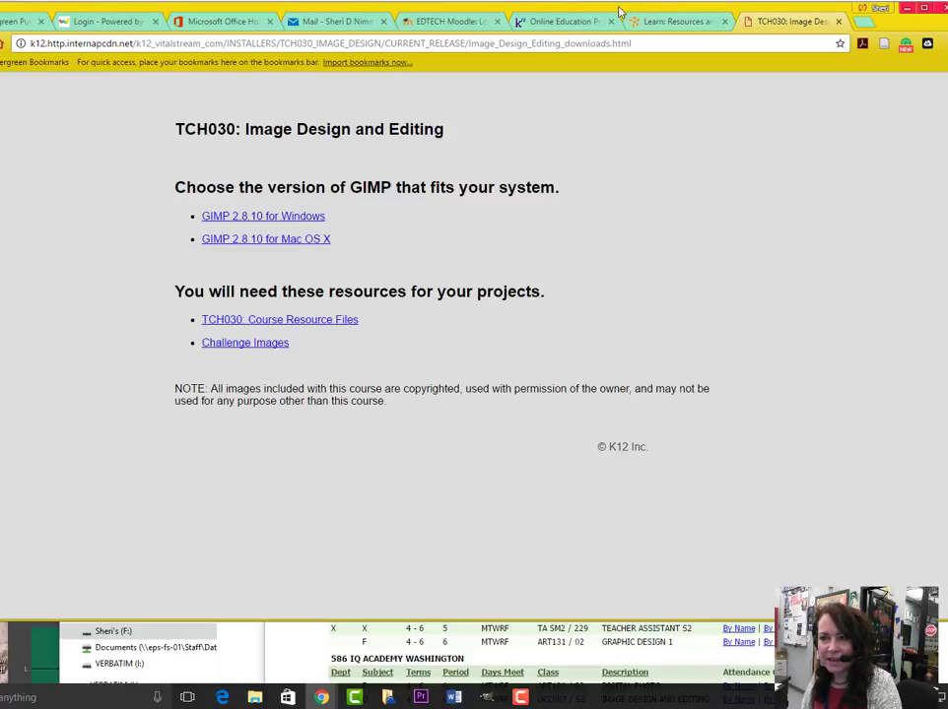
Rearrange the browser, Tree_Leaves image and Export Image windows to uncover the folders on the desktop
left_click_drag(620, 11, 634, 93)
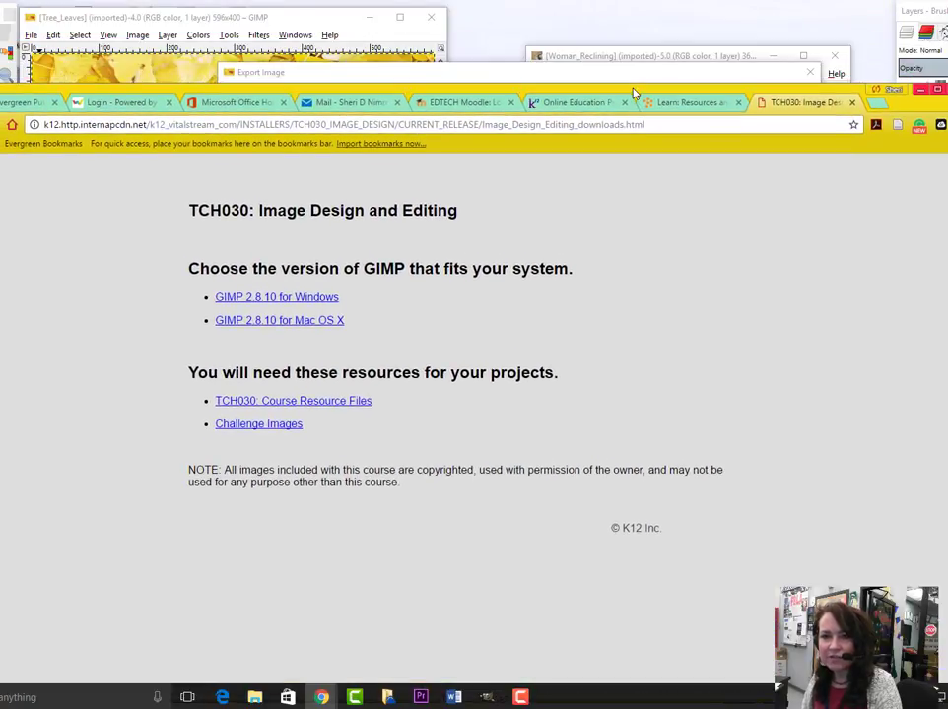
left_click_drag(506, 94, 527, 189)
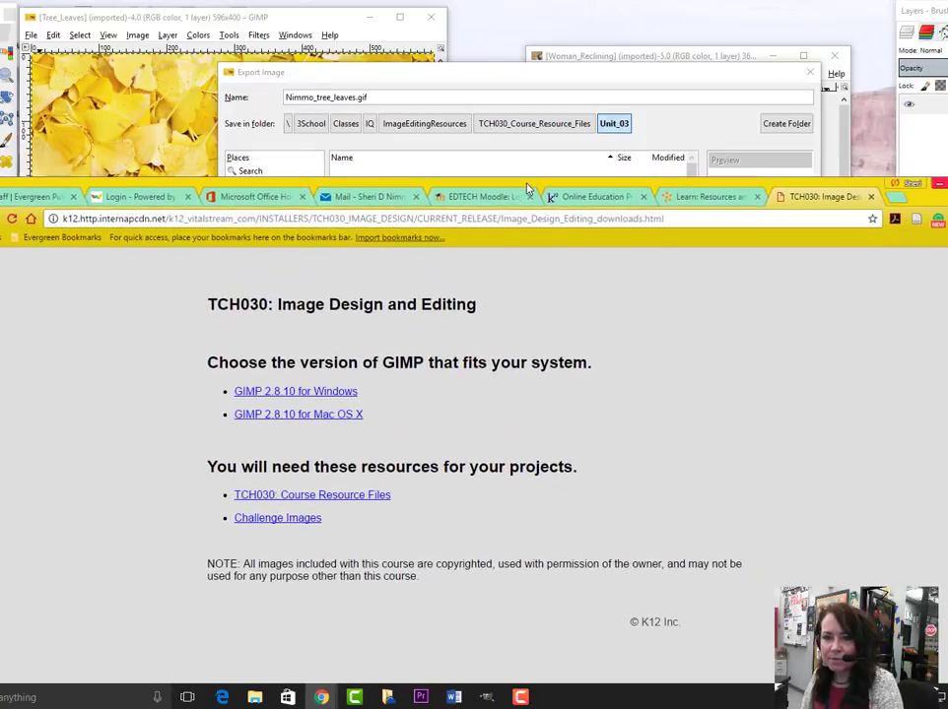
left_click(413, 75)
left_click_drag(483, 90, 580, 255)
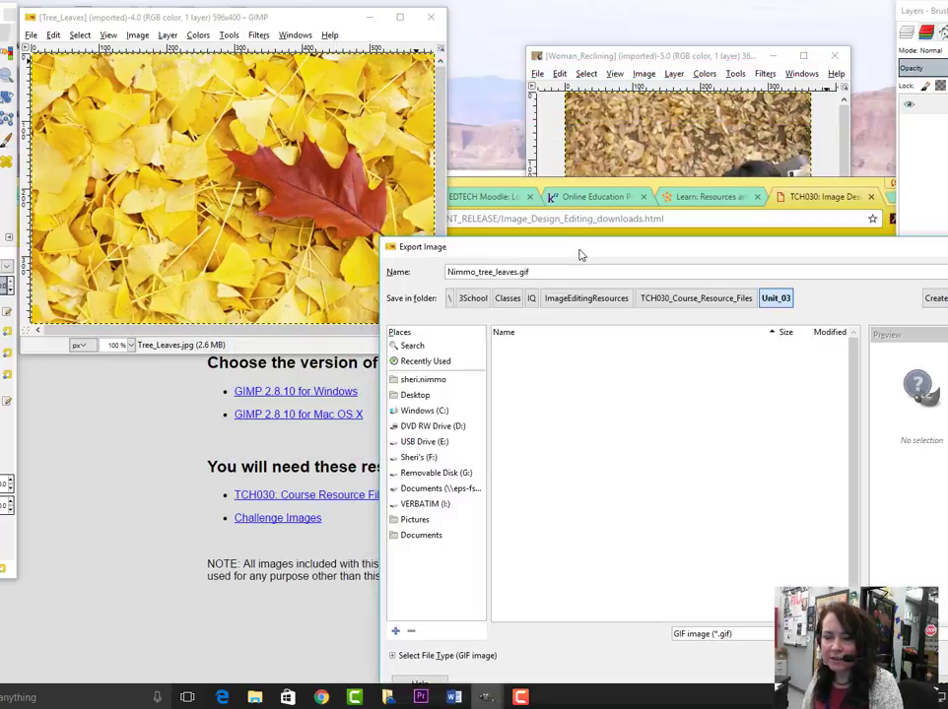
left_click_drag(499, 186, 433, 8)
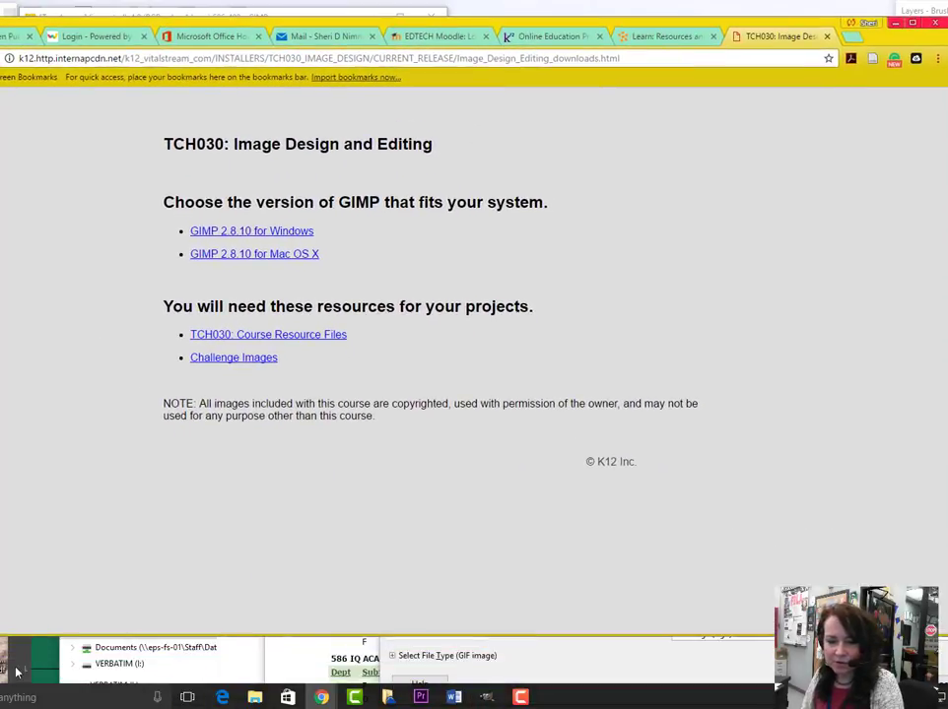
left_click_drag(294, 29, 458, 40)
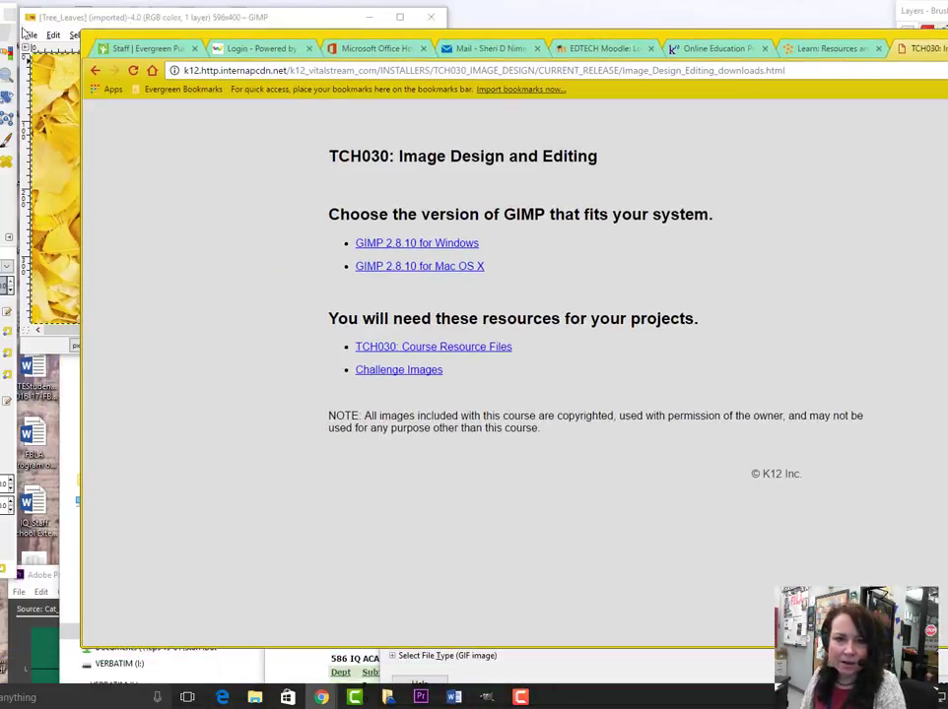
left_click_drag(234, 17, 413, 12)
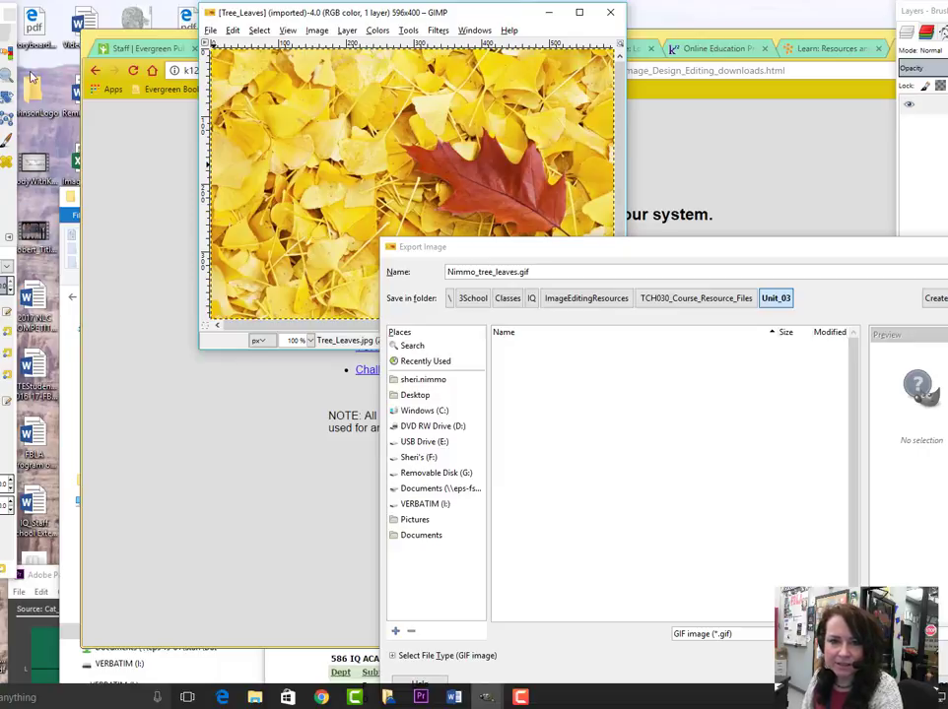
Open a desktop folder in File Explorer and browse the F: drive to 3School > Classes > IQ > ImageEditingResources
double_click(33, 83)
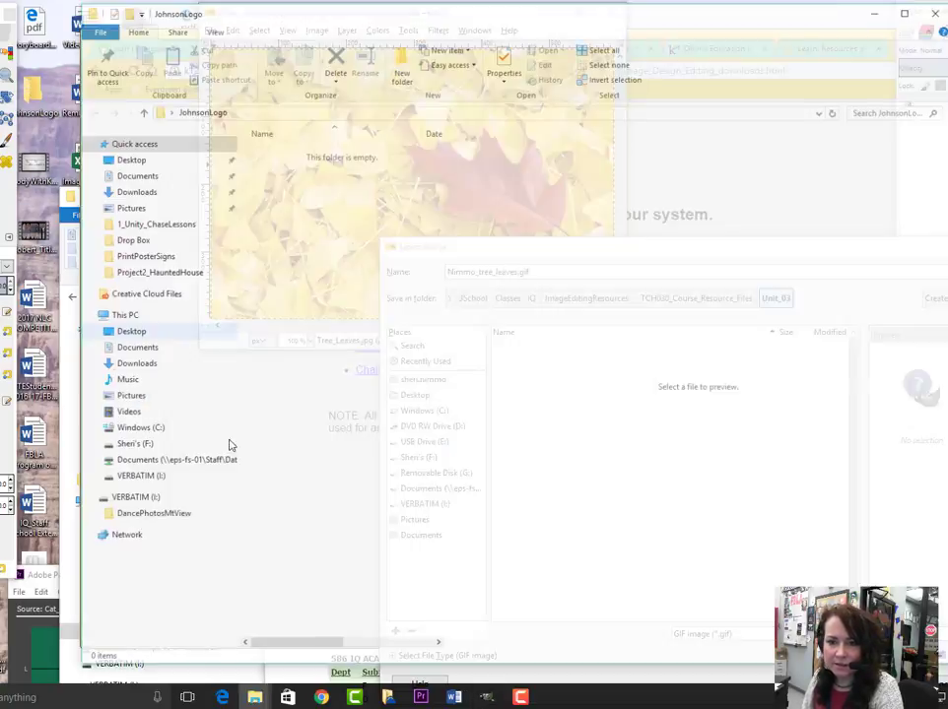
left_click(130, 447)
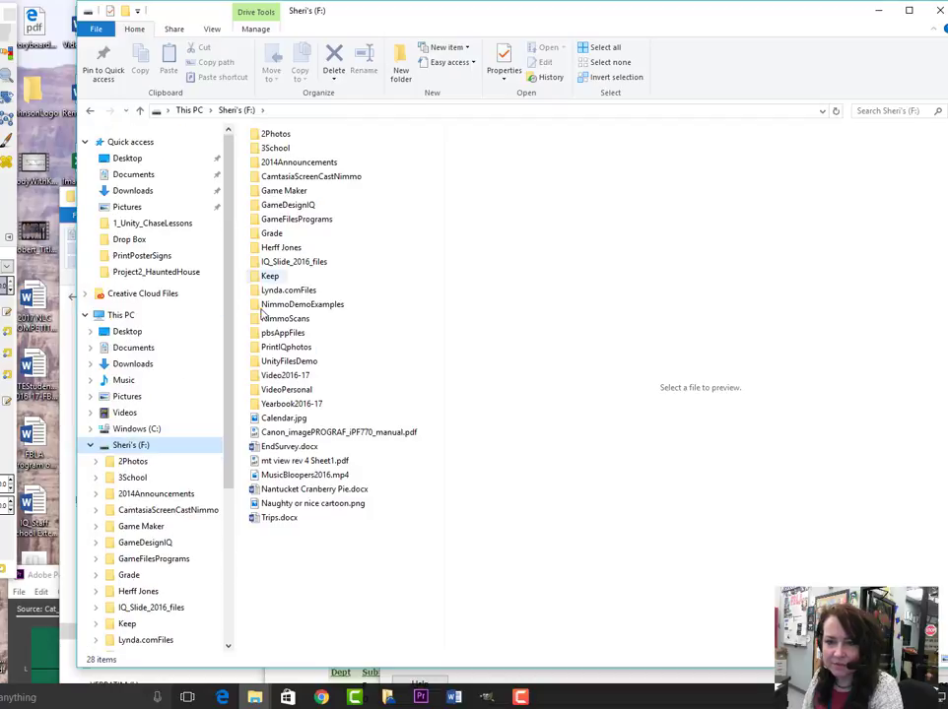
double_click(258, 149)
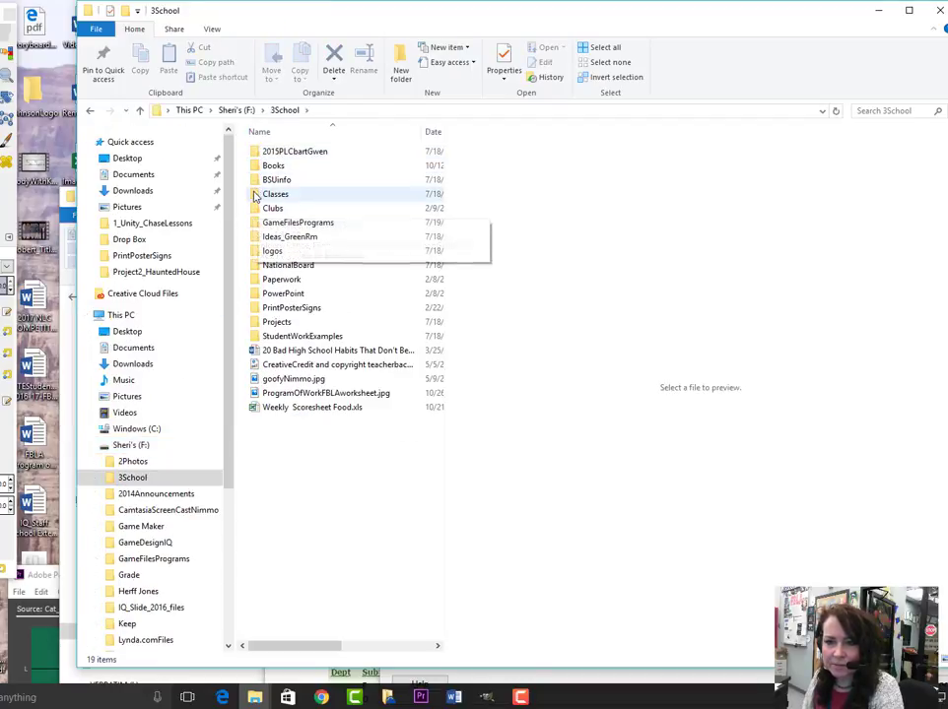
double_click(256, 195)
double_click(258, 209)
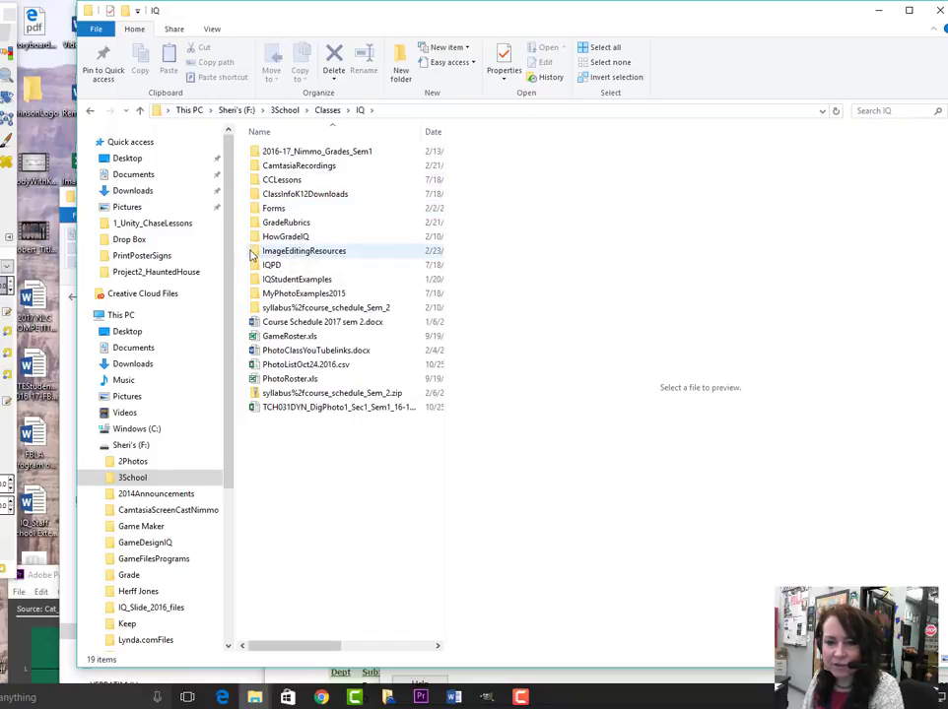
double_click(257, 252)
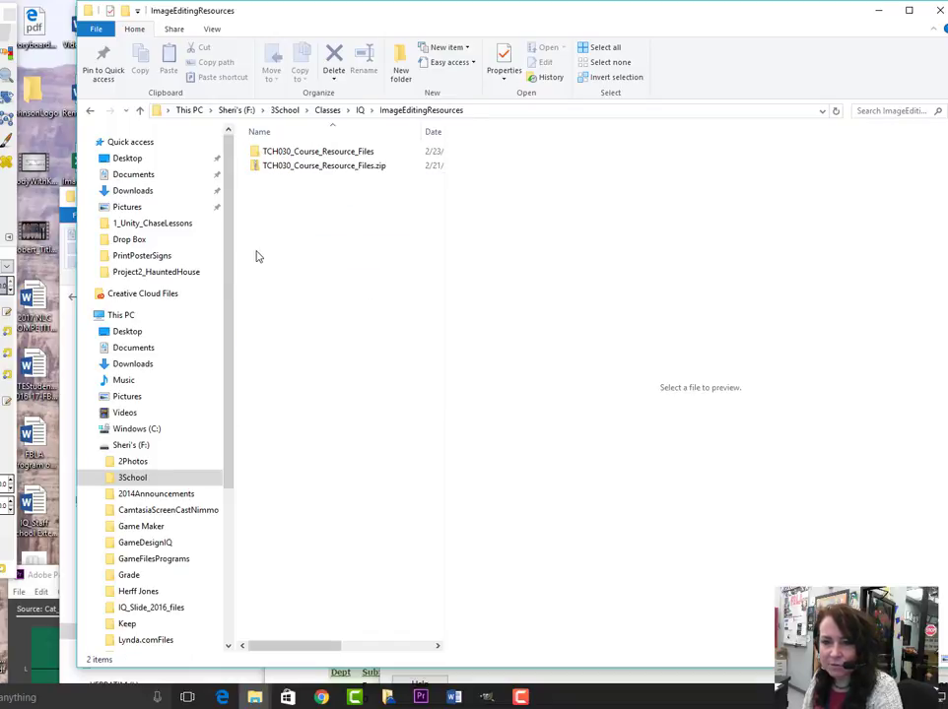
Look up the Extract All option for TCH030_Course_Resource_Files.zip without running it
left_click(270, 167)
right_click(275, 167)
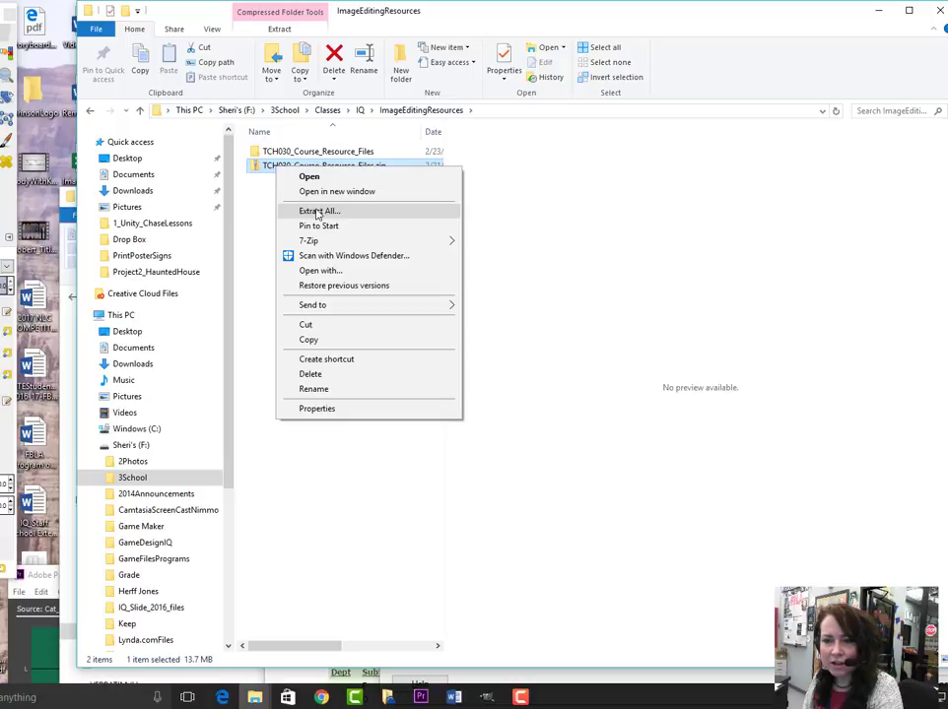
left_click(252, 215)
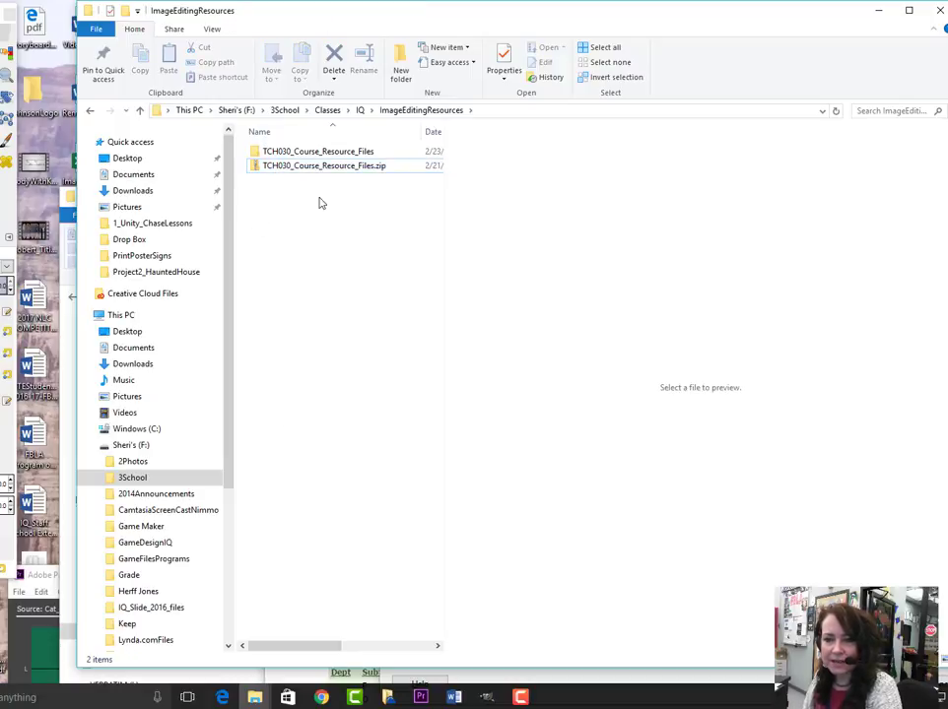
Open Unit_03 inside the extracted TCH030_Course_Resource_Files folder and move the folder window to expose the Tree_Leaves image window
double_click(293, 154)
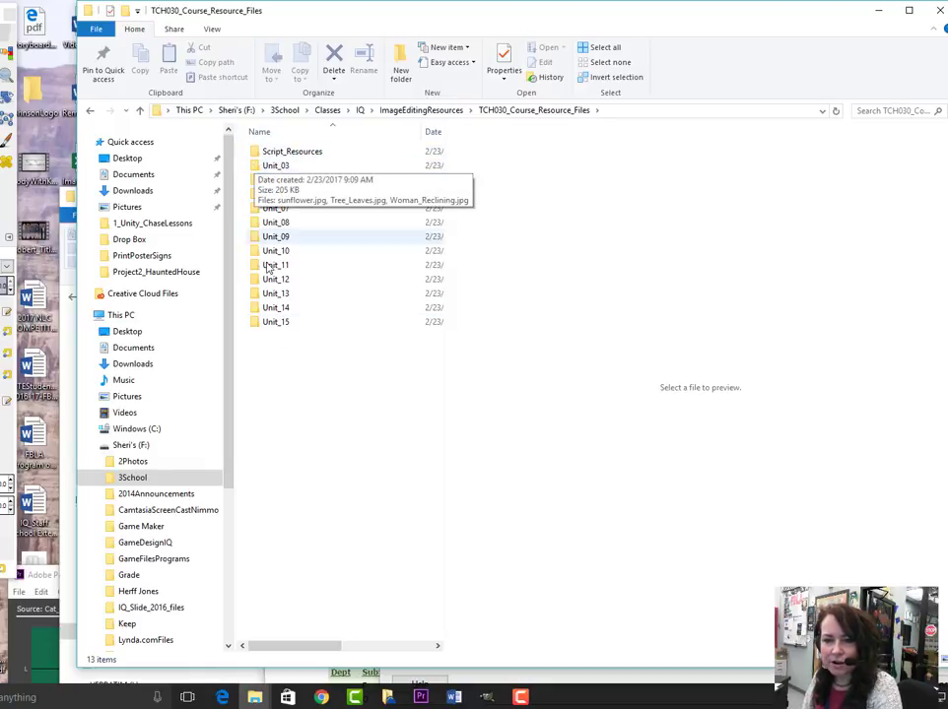
double_click(258, 171)
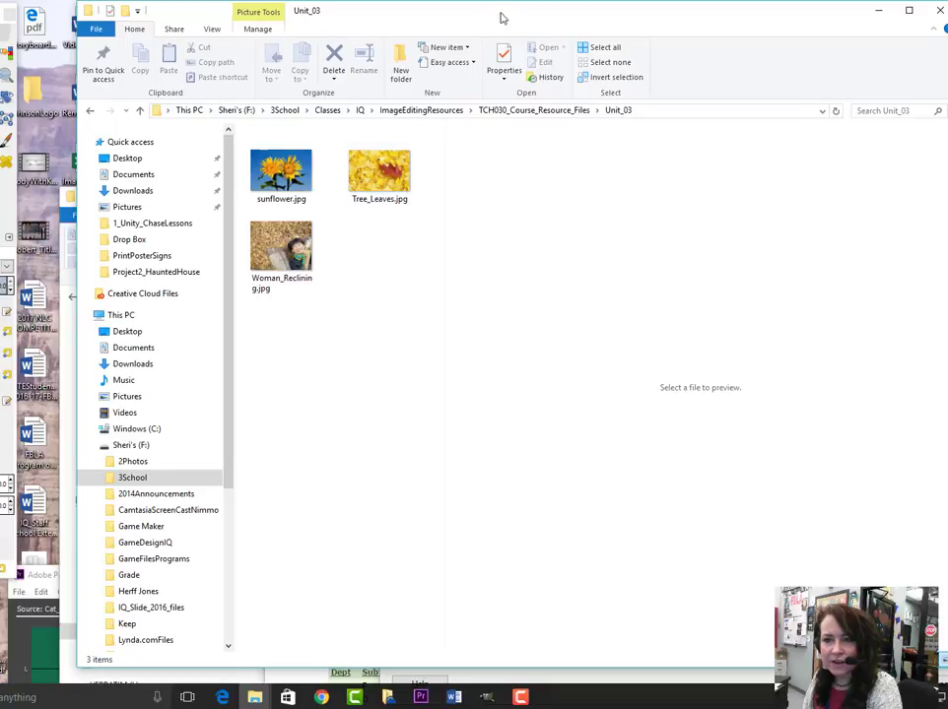
left_click_drag(501, 17, 473, 99)
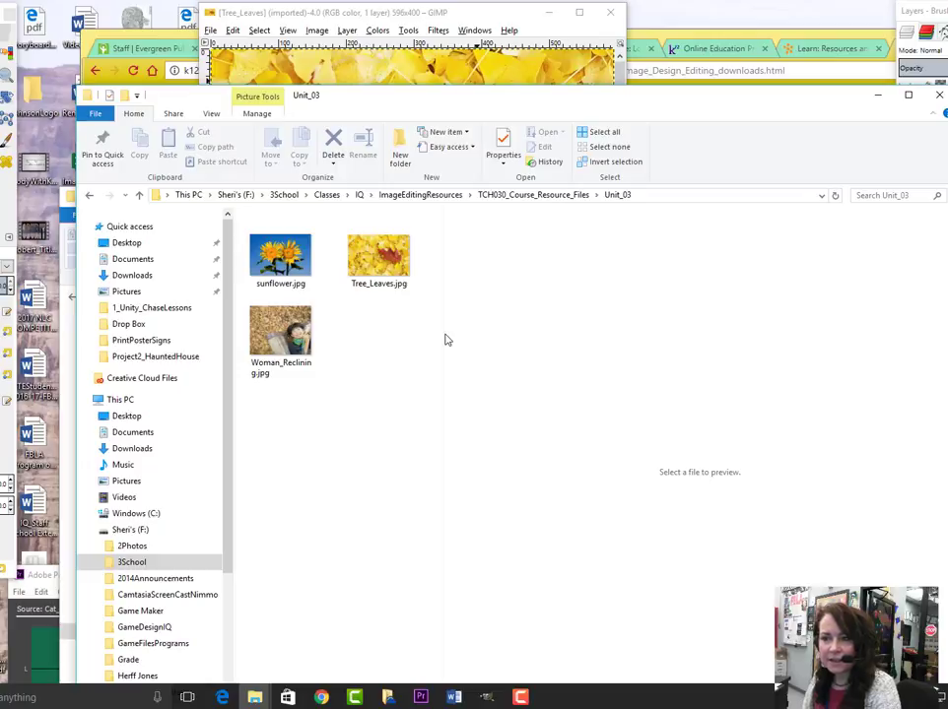
Switch to GIMP and reposition the Tree_Leaves image window and the Export Image dialog so both are accessible
left_click(510, 15)
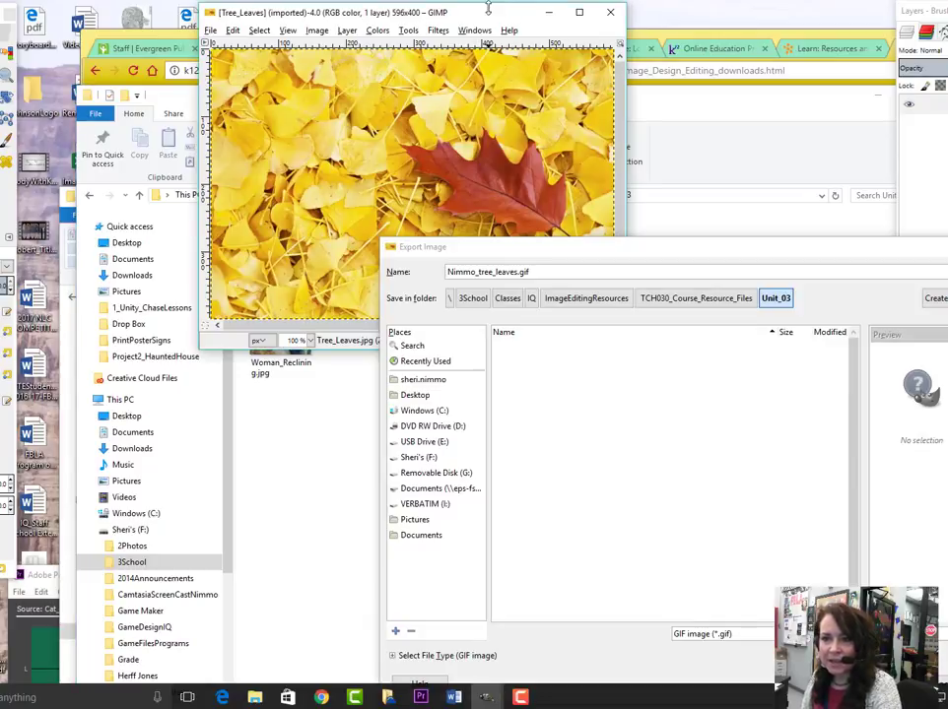
left_click_drag(484, 14, 371, 119)
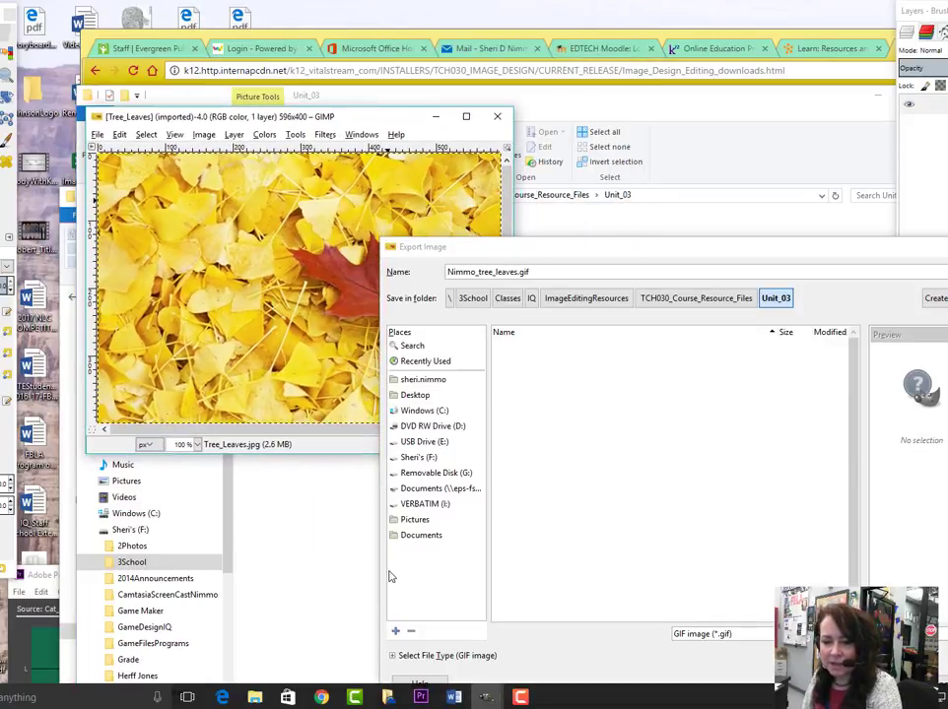
left_click(485, 698)
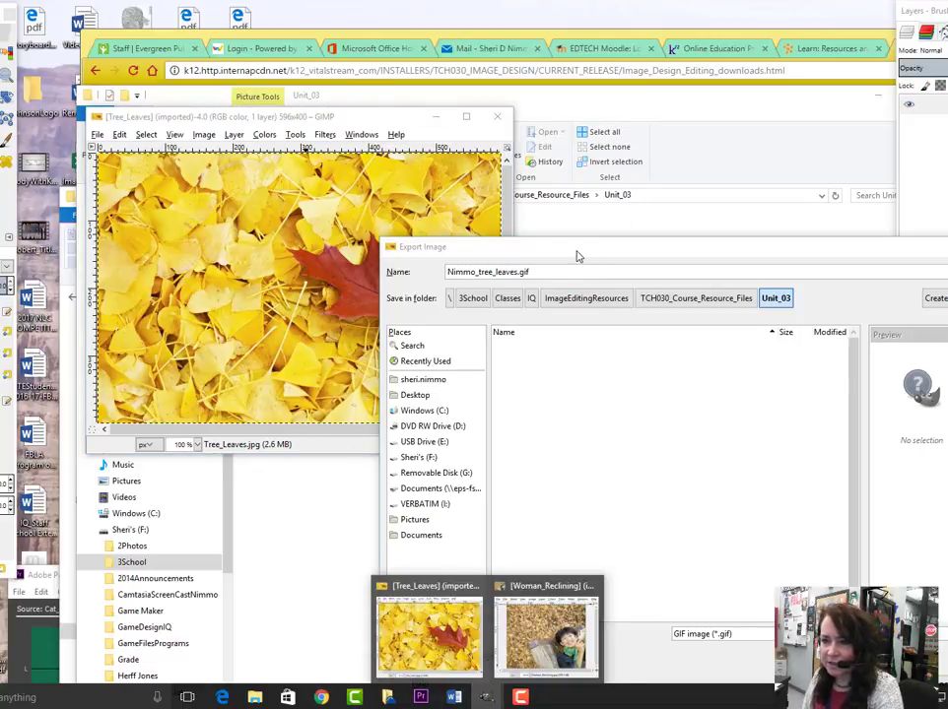
left_click_drag(848, 255, 832, 164)
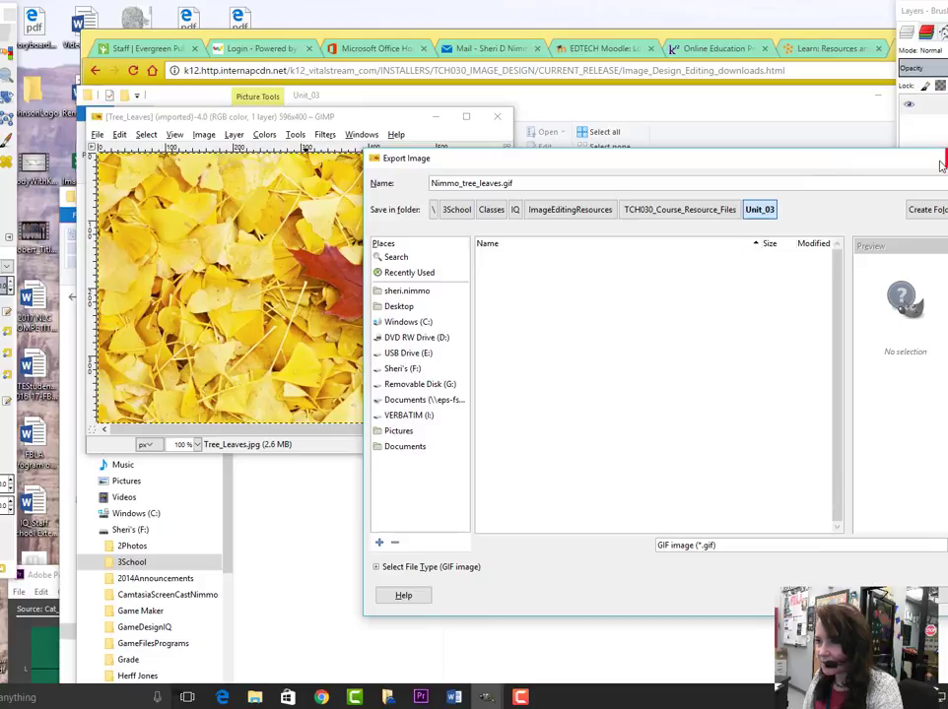
Dismiss the Export Image dialog and move the Tree_Leaves image window up beside the toolbox, uncovering the Unit_03 folder window
left_click(200, 119)
left_click_drag(382, 116, 311, 65)
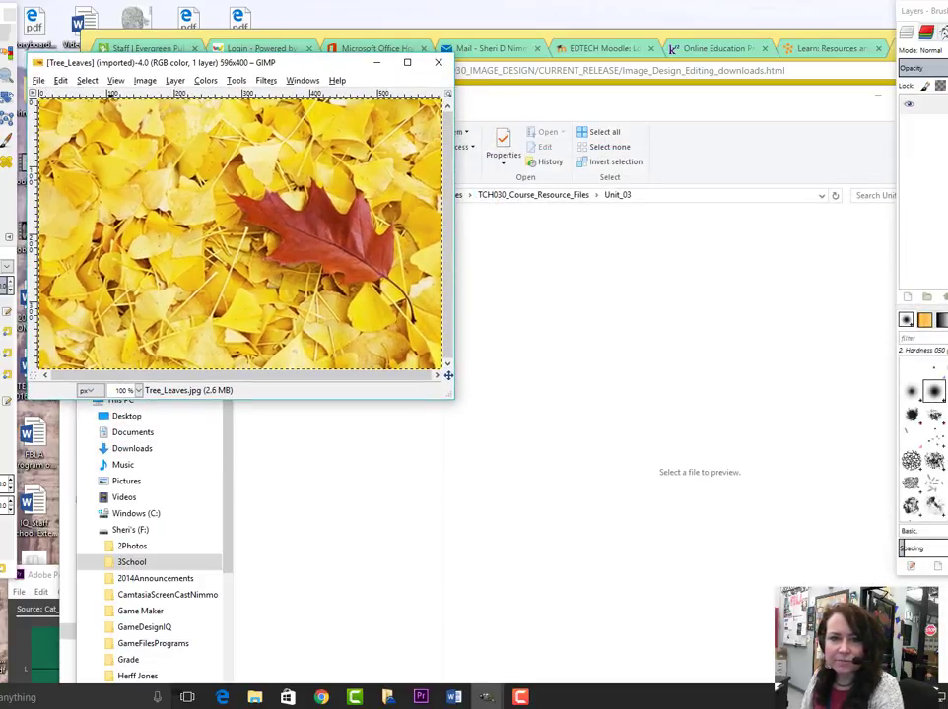
left_click_drag(309, 57, 312, 37)
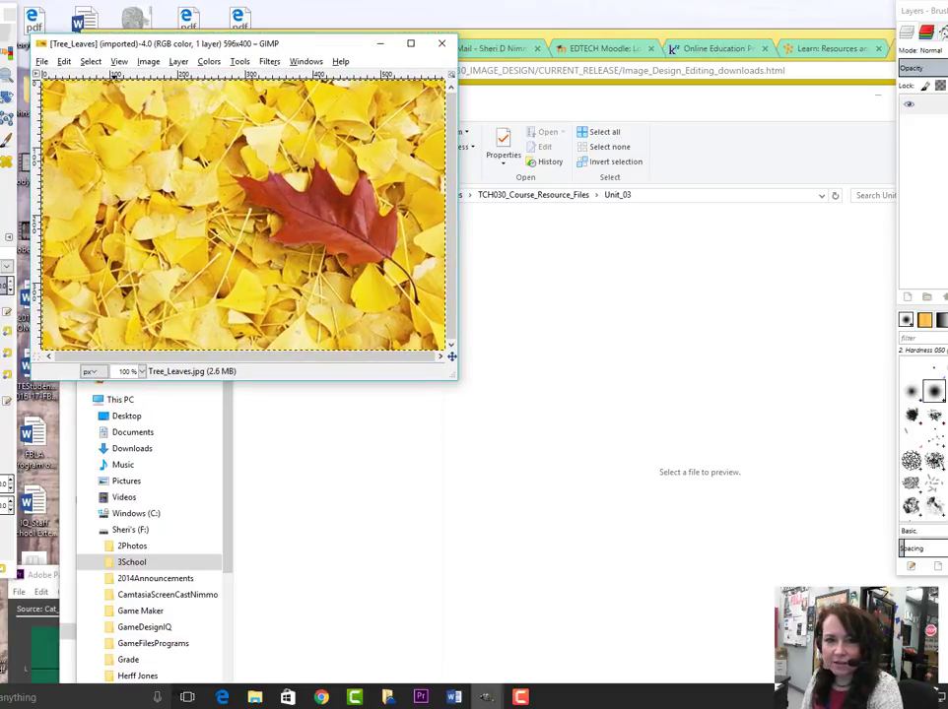
mouse_move(3, 14)
left_mouse_down()
mouse_move(369, 18)
mouse_move(79, 35)
mouse_move(2, 14)
left_mouse_up()
left_click_drag(293, 39, 299, 21)
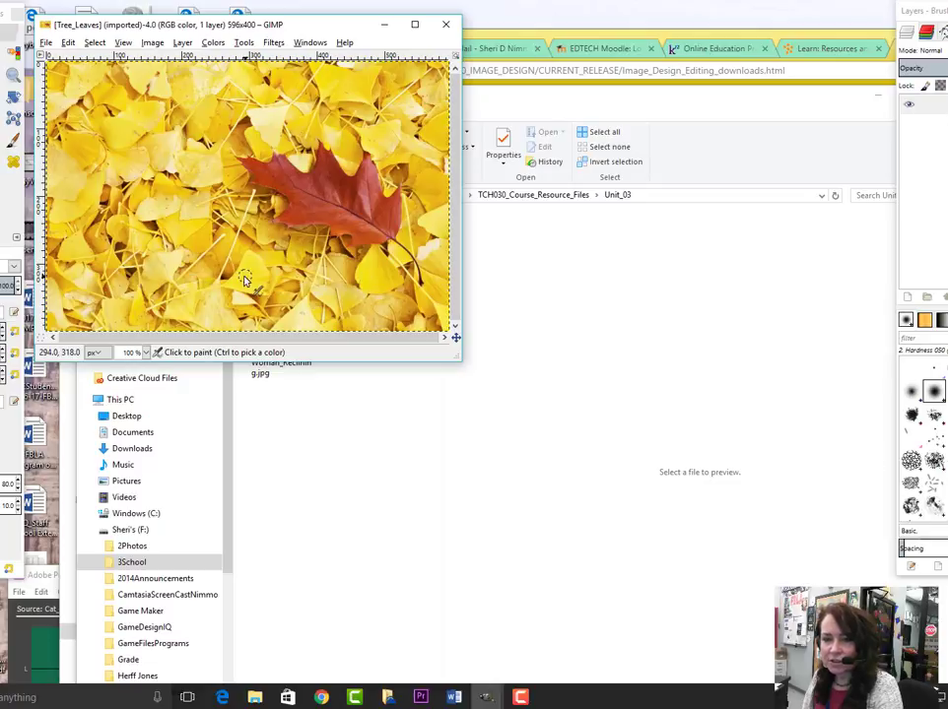
Bring up the GIMP Toolbox and nudge the Tree_Leaves image window beside it
left_click(310, 43)
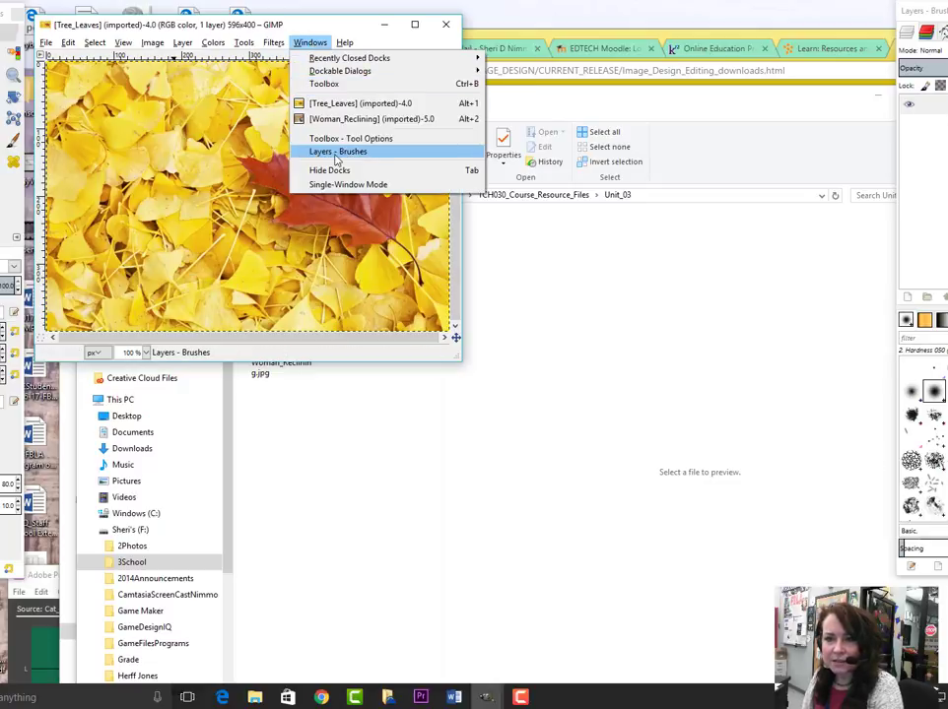
left_click(321, 85)
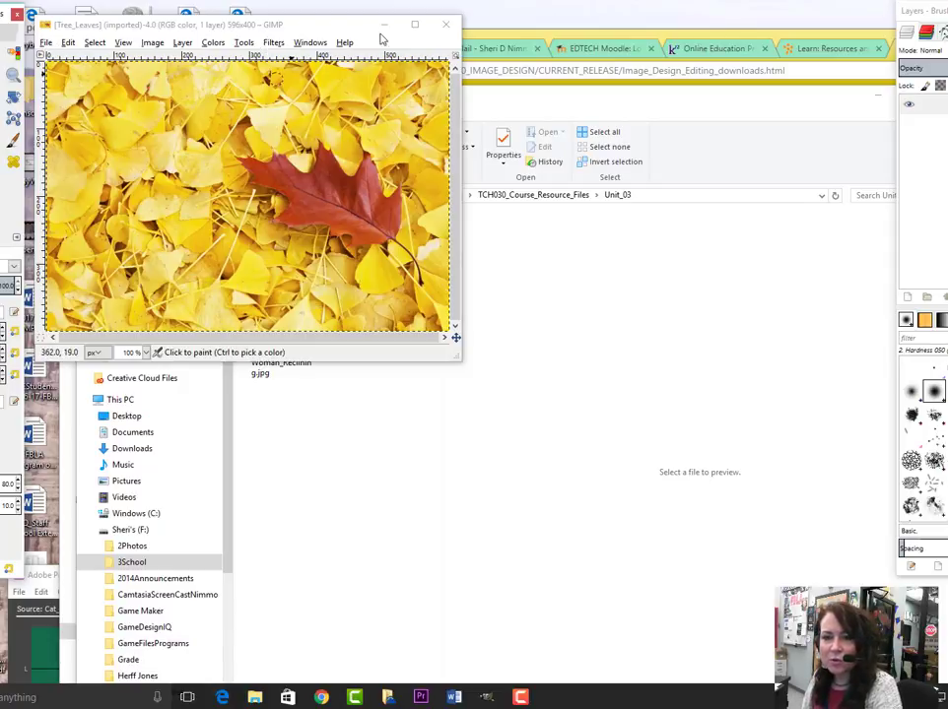
left_click_drag(332, 27, 334, 23)
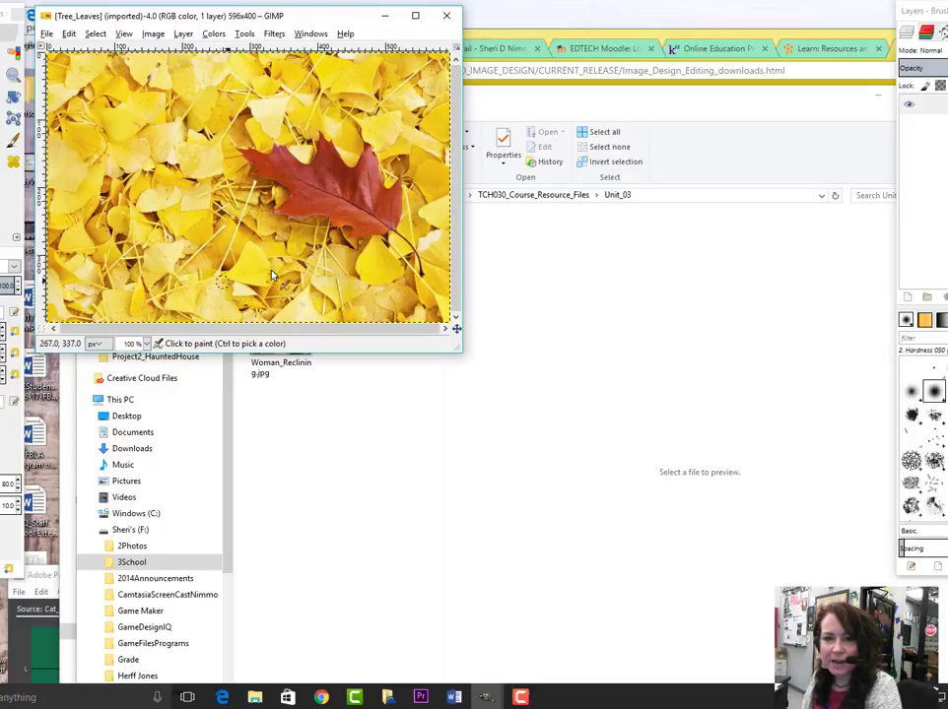
left_click_drag(321, 17, 312, 15)
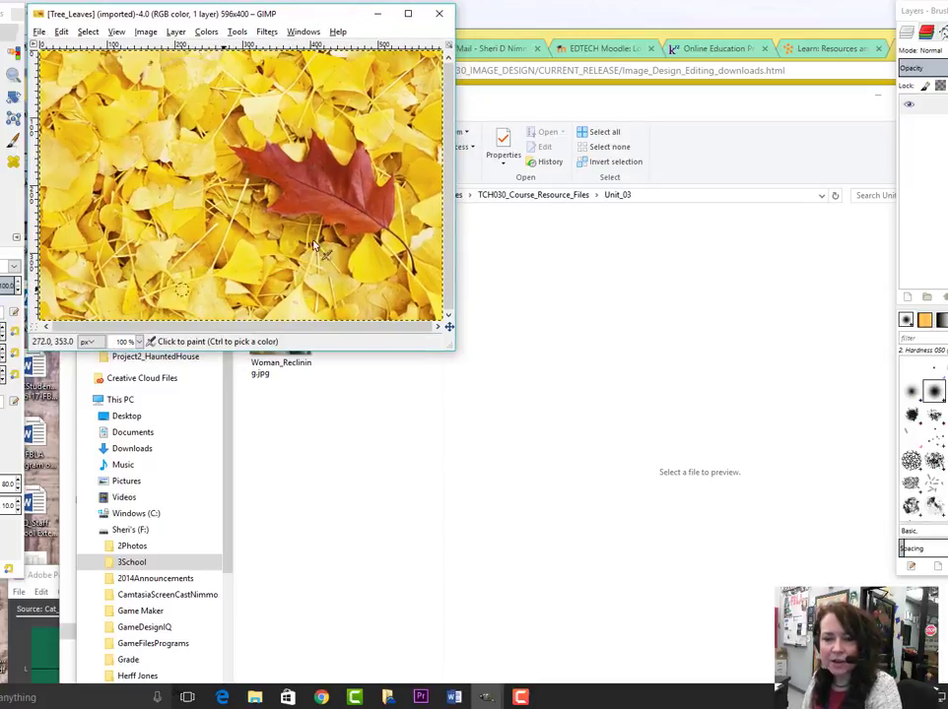
View the images available to open in the Unit_03 folder, and close the Open Image dialog without opening any
left_click(38, 31)
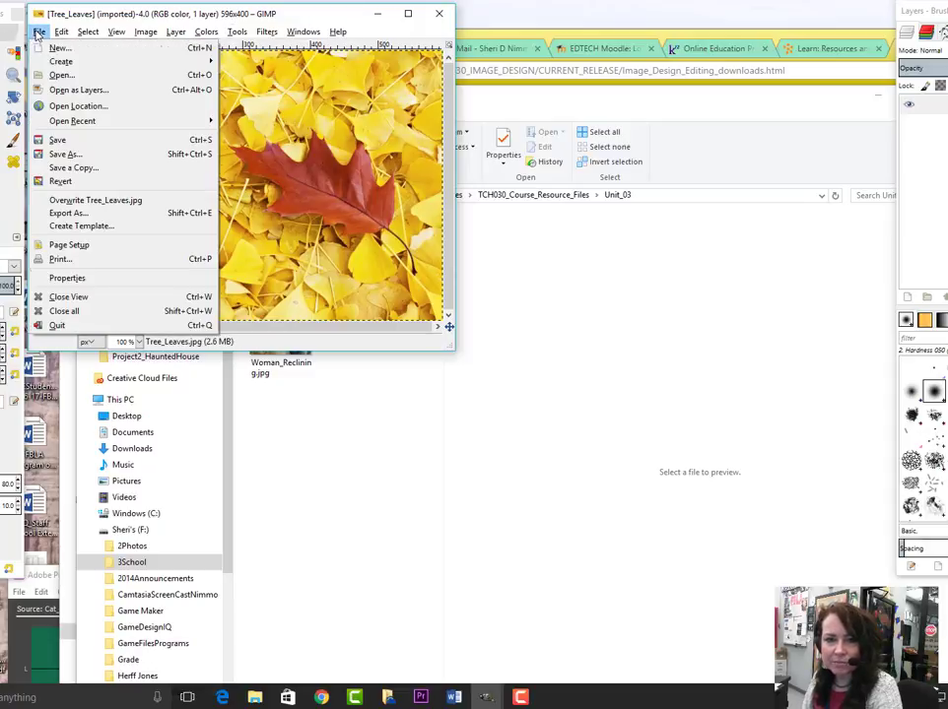
left_click(61, 79)
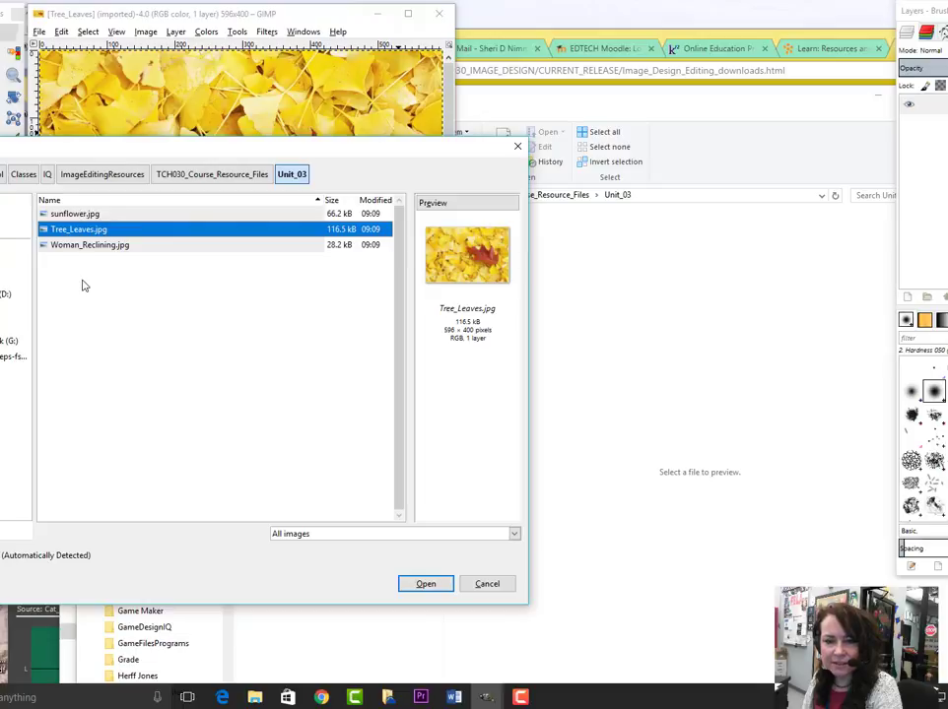
left_click(487, 583)
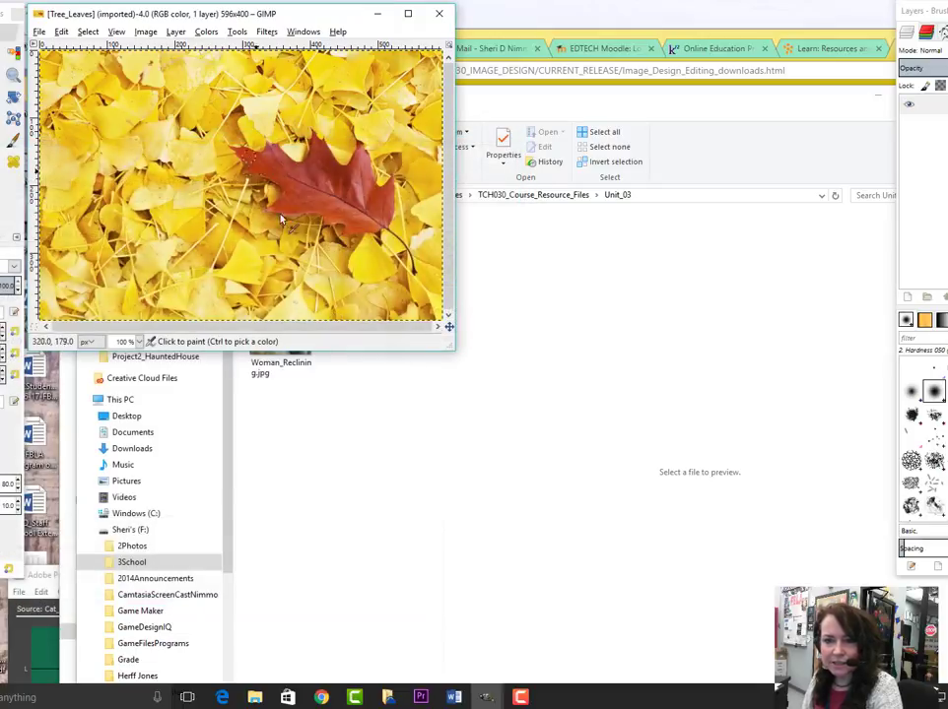
Start exporting Tree_Leaves to the Unit_03 folder and name the file with the student's last name followed by _tree_leaves
left_click(38, 32)
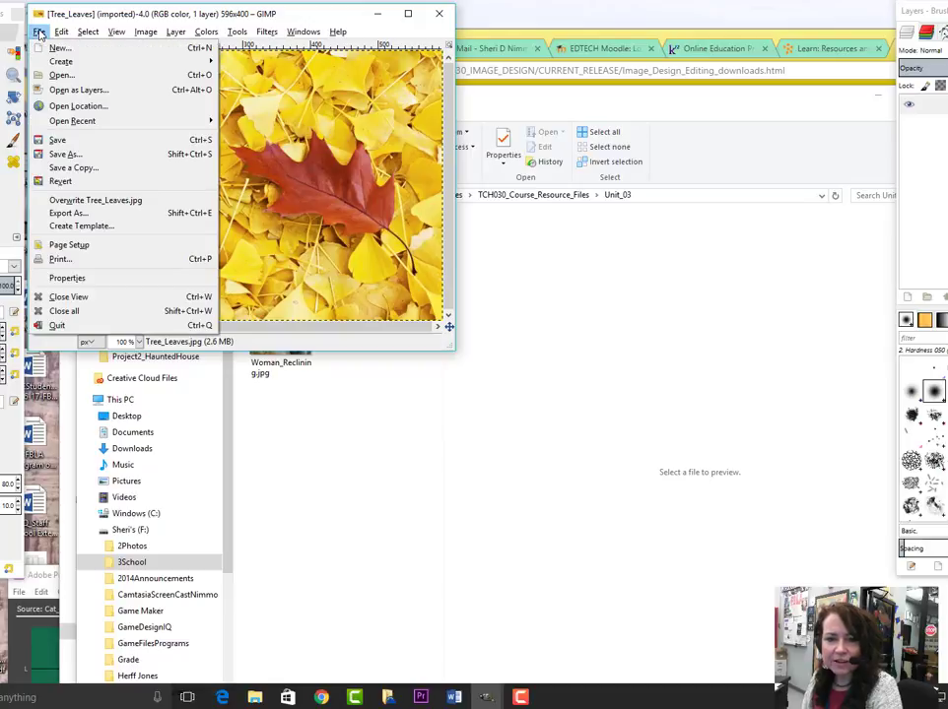
left_click(83, 214)
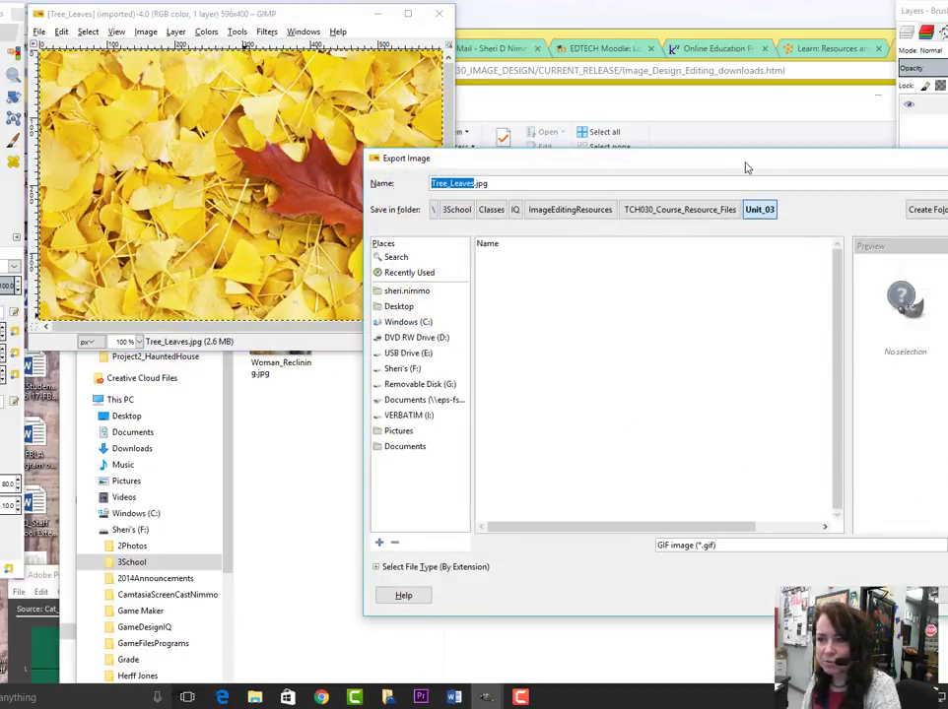
left_click_drag(744, 150, 682, 49)
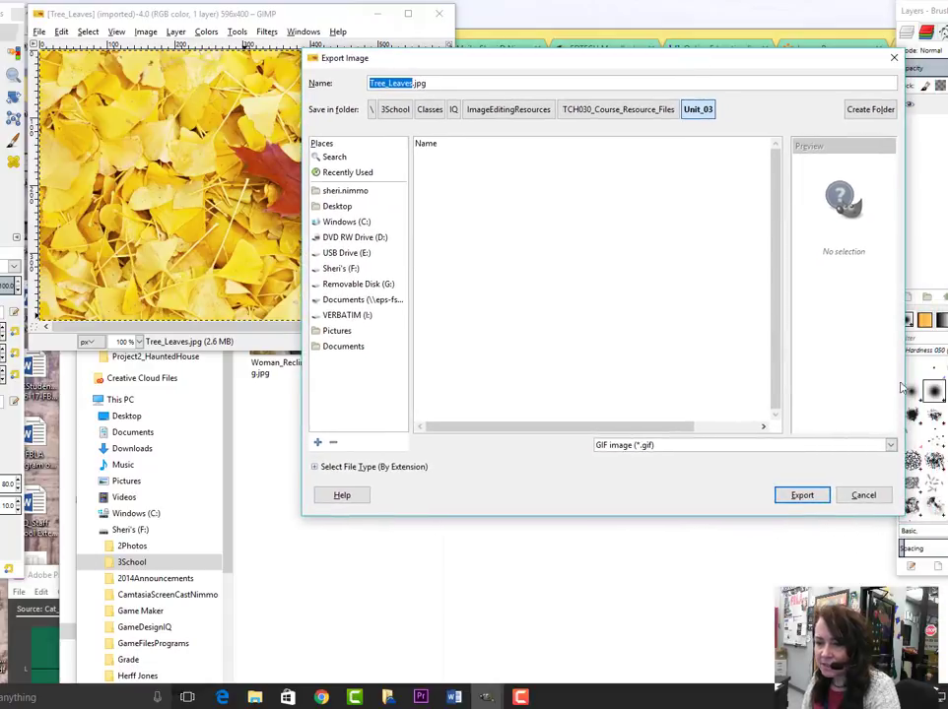
left_click(891, 445)
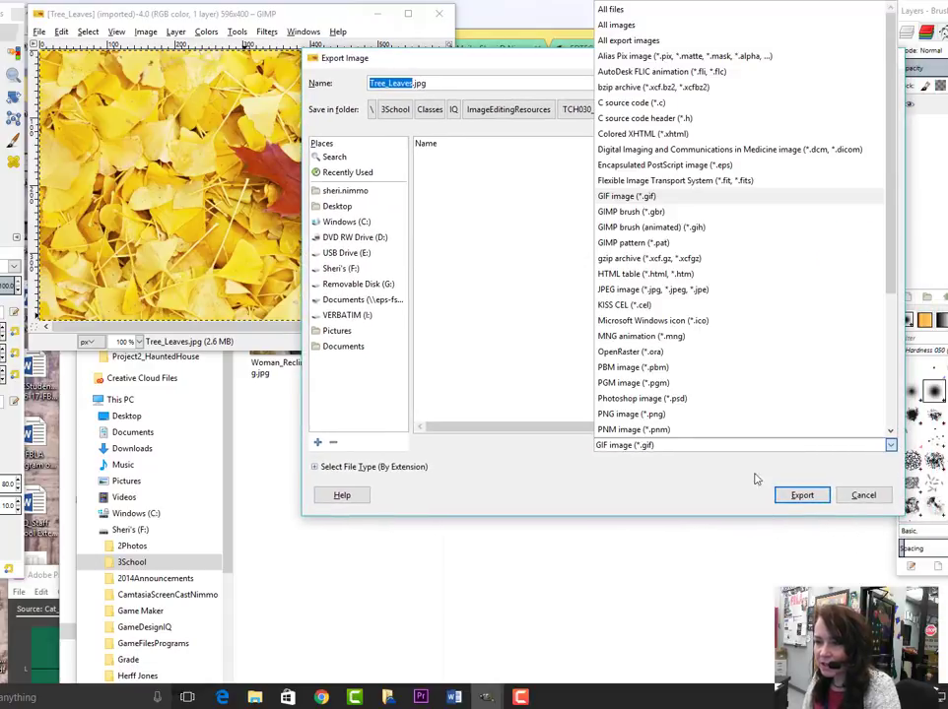
left_click(624, 203)
left_click(437, 82)
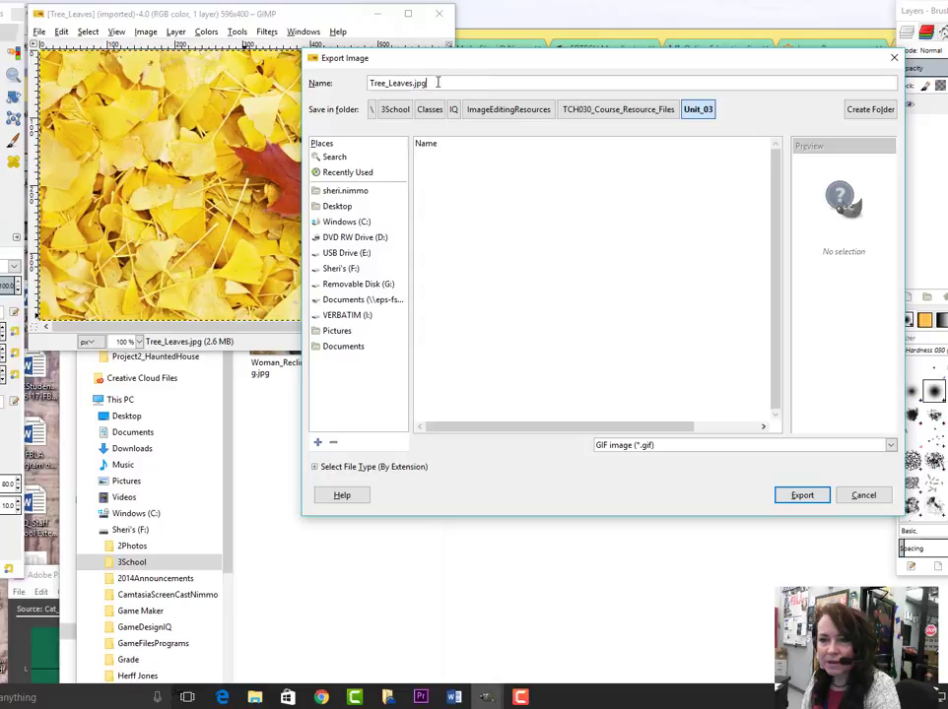
left_click_drag(422, 84, 364, 83)
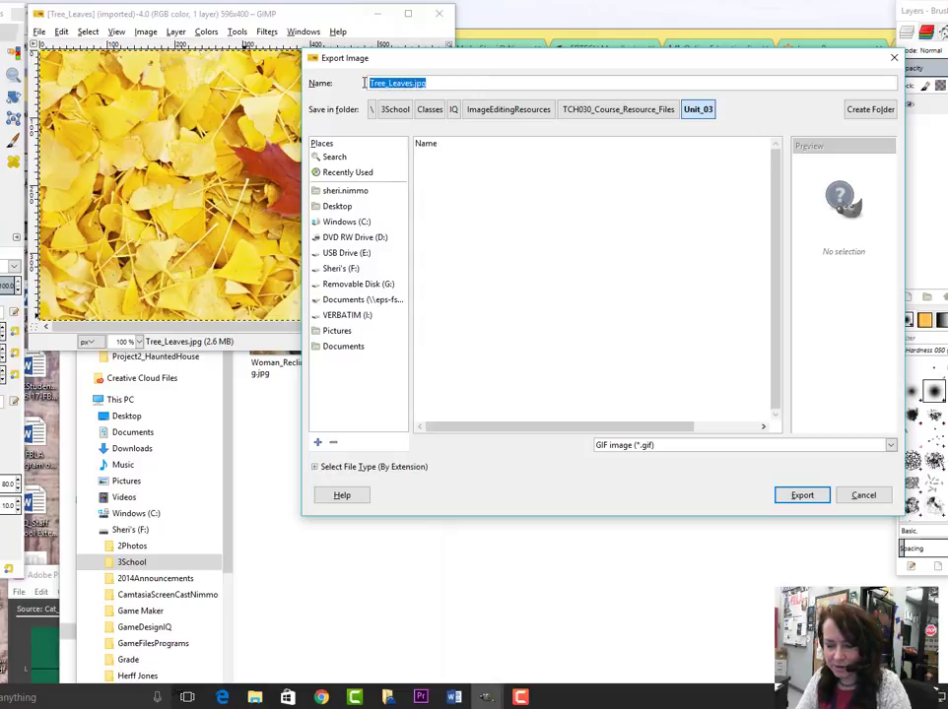
type("Nimmo_t")
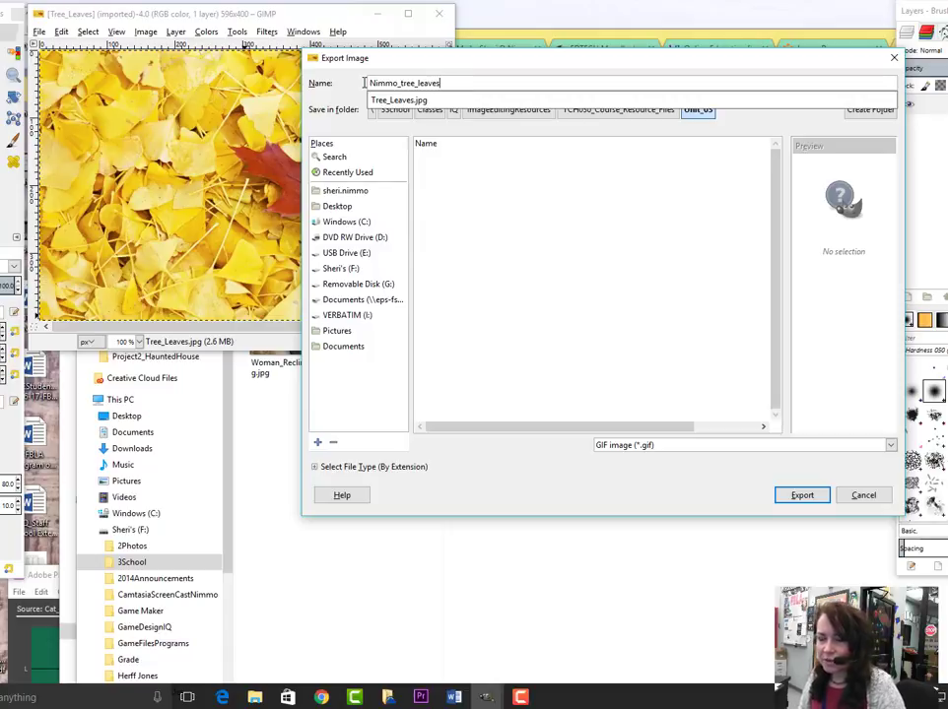
Try to export the image with only the GIF image (*.gif) file filter chosen and no extension in the name
left_click(890, 445)
left_click(891, 445)
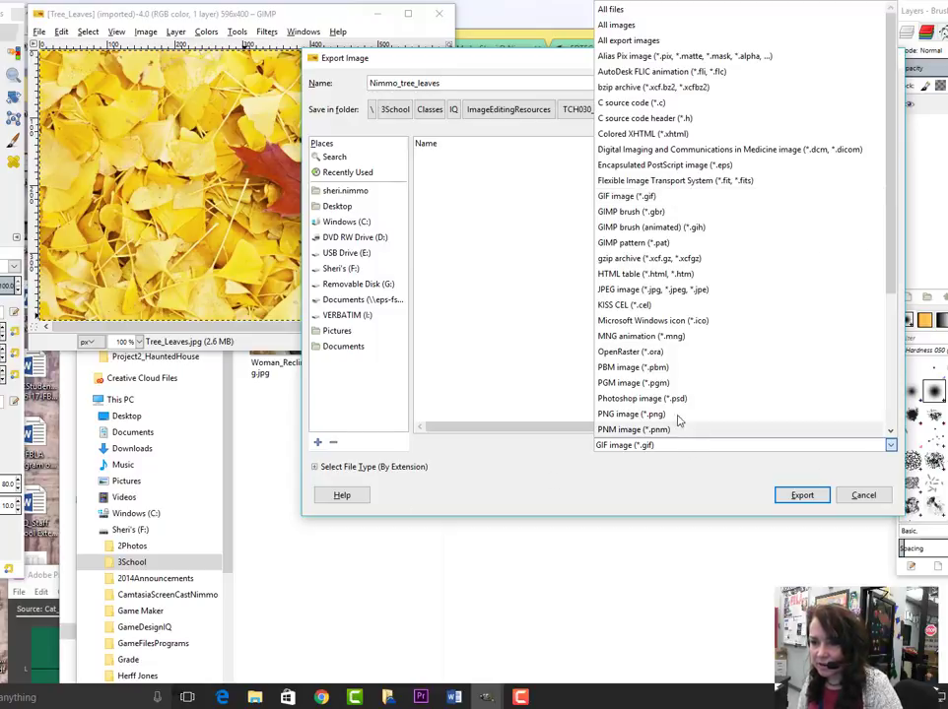
left_click(611, 196)
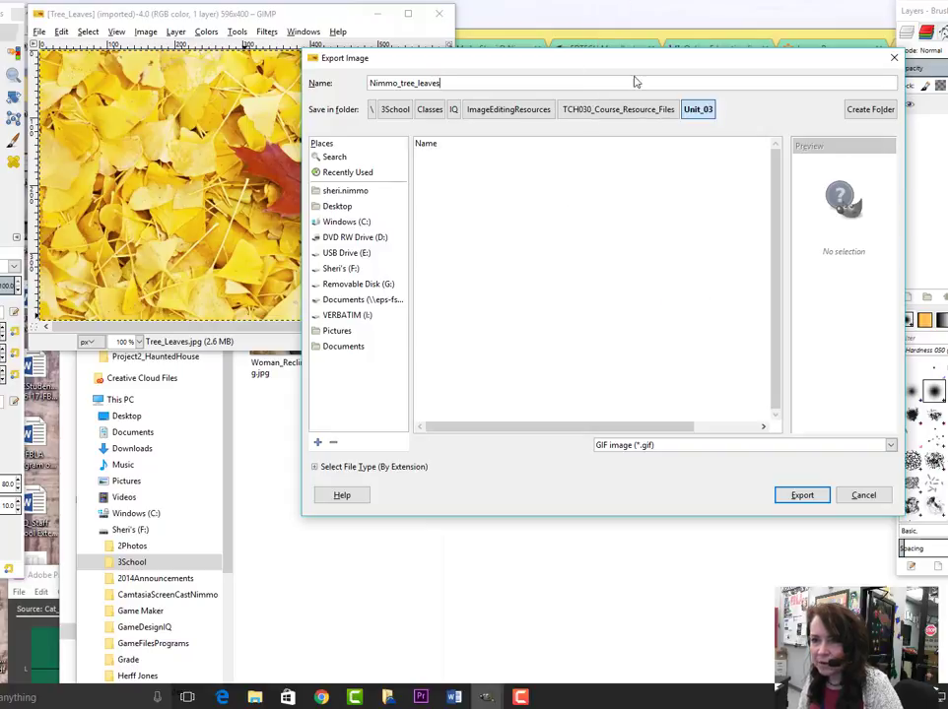
left_click(798, 497)
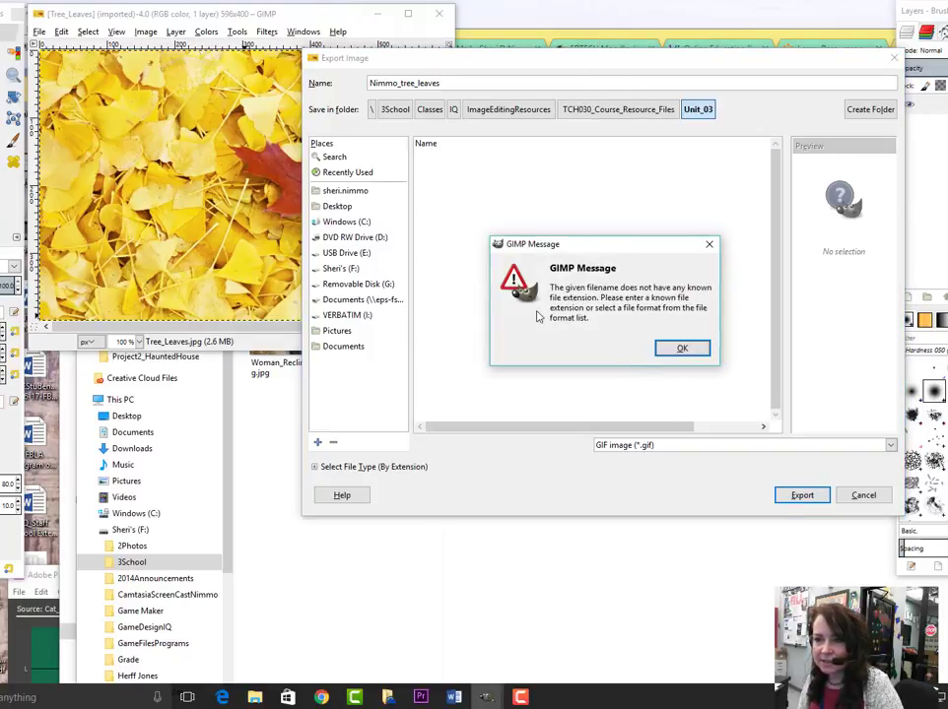
left_click(679, 348)
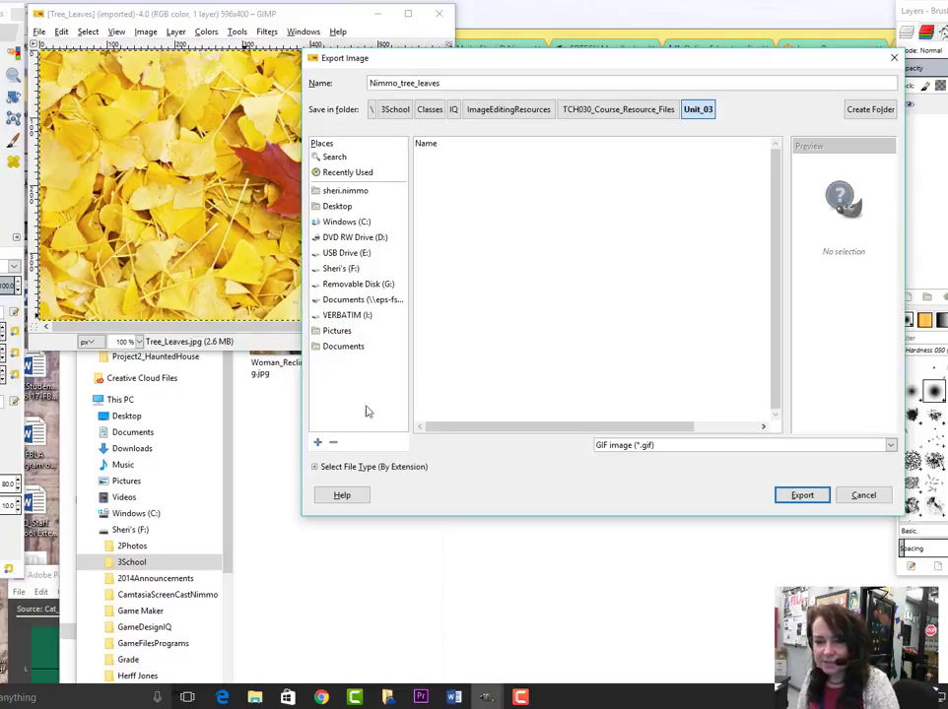
Select GIF image as the export file type and export the picture to Unit_03 with the default GIF options
left_click(316, 467)
scroll(400, 407, "down", 5)
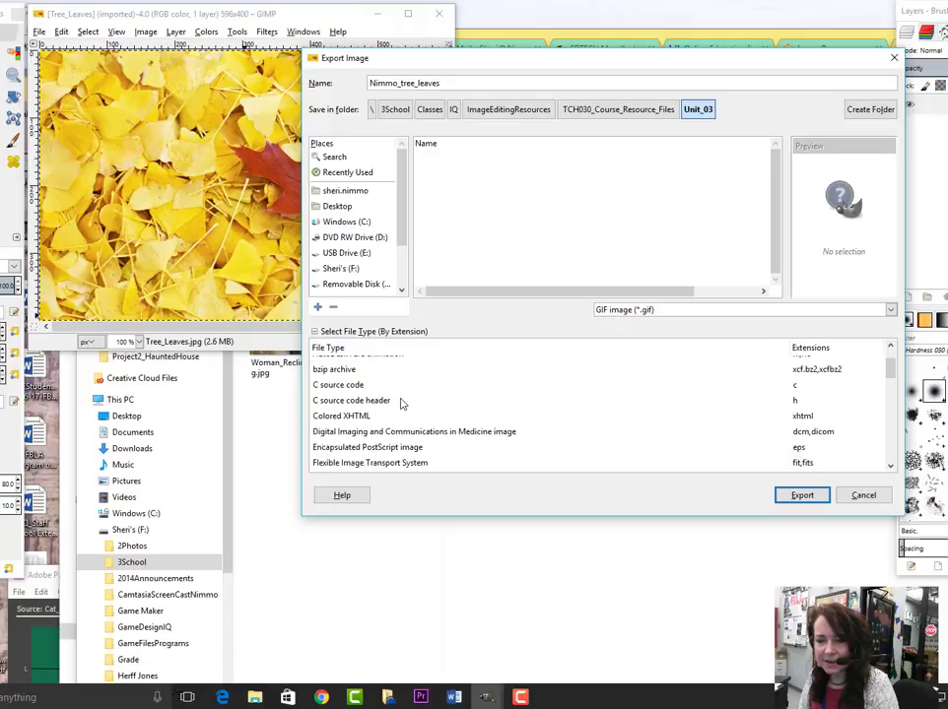
scroll(396, 410, "down", 1)
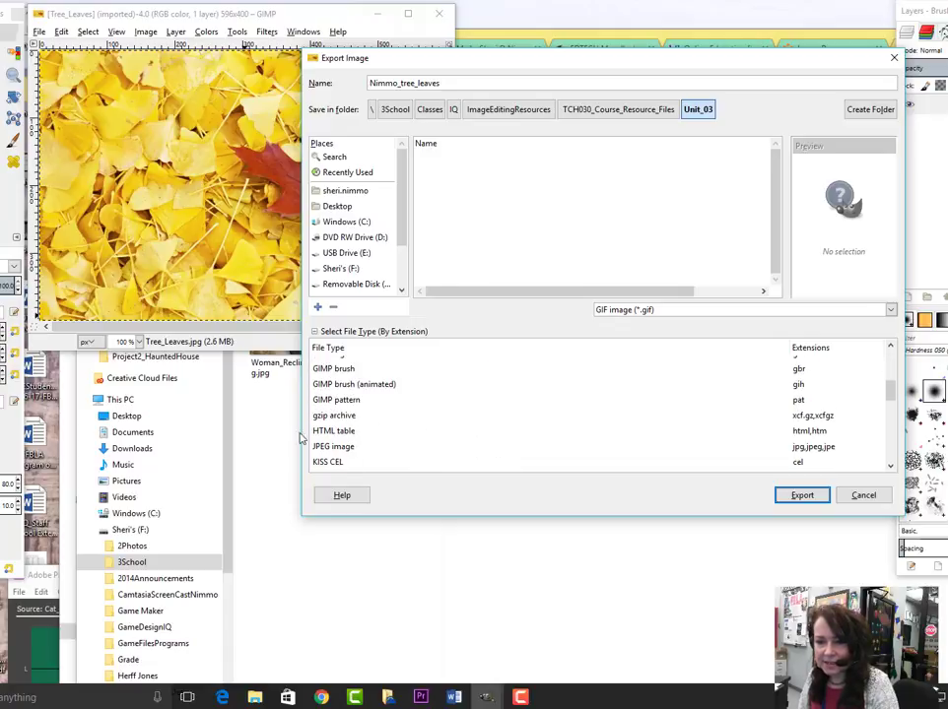
scroll(401, 416, "down", 1)
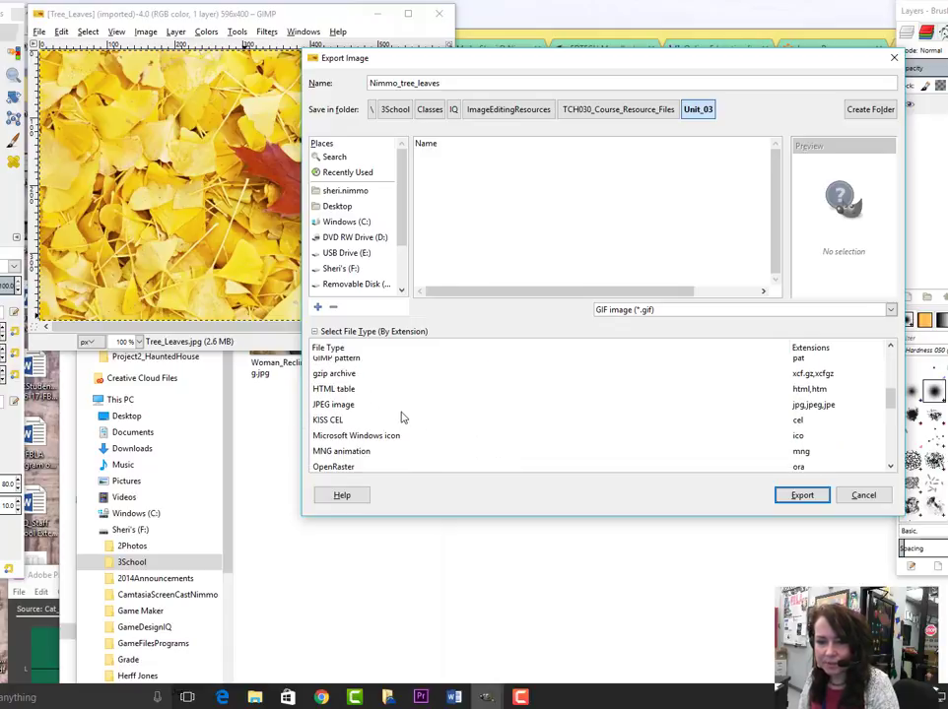
scroll(401, 418, "up", 2)
scroll(401, 423, "up", 1)
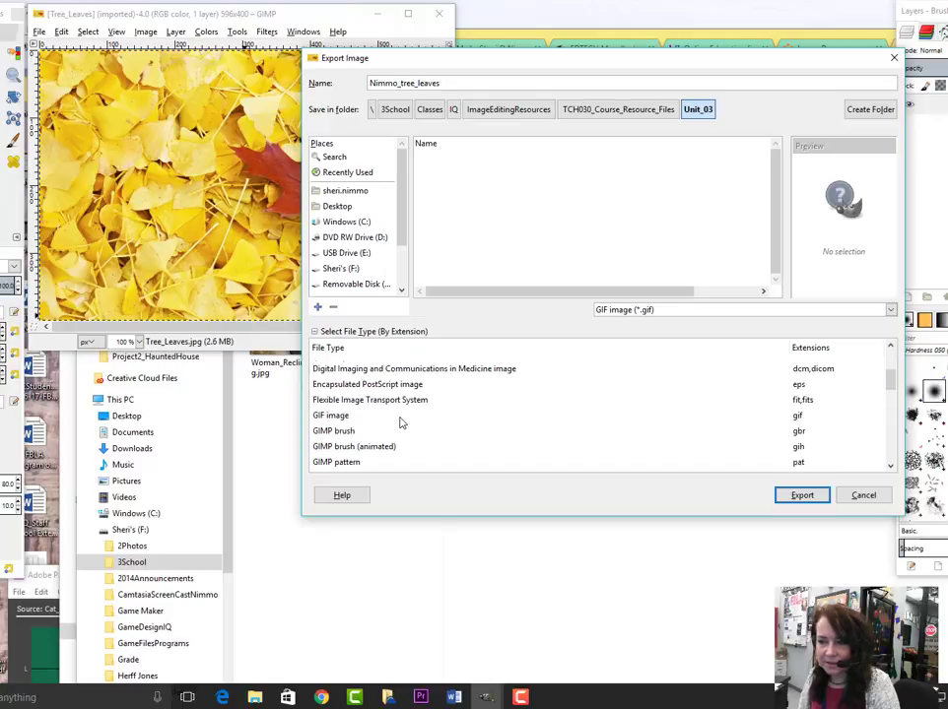
left_click(325, 417)
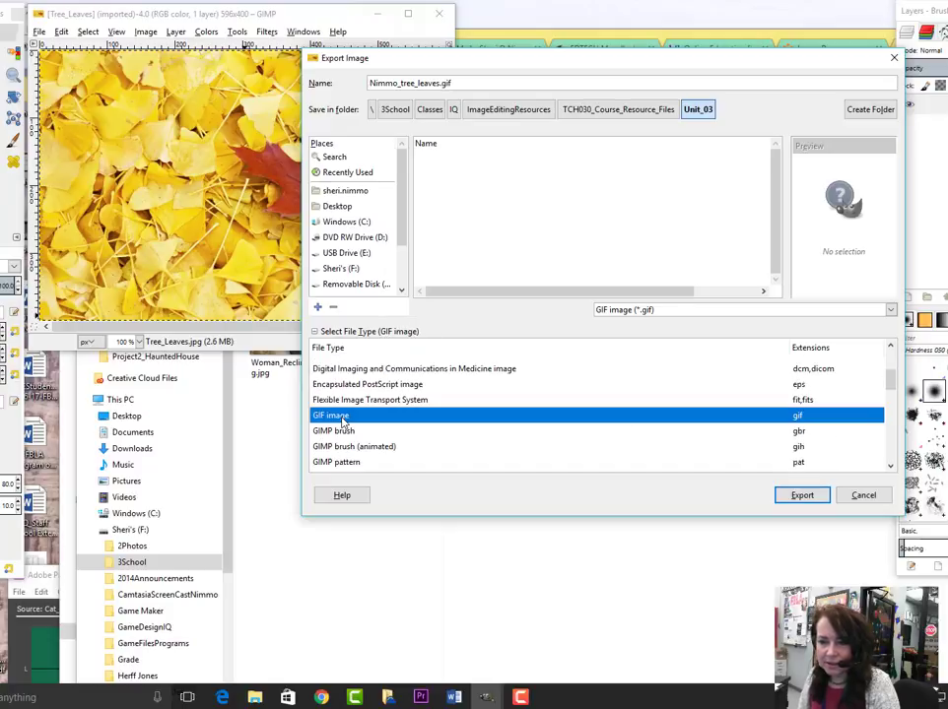
left_click(803, 497)
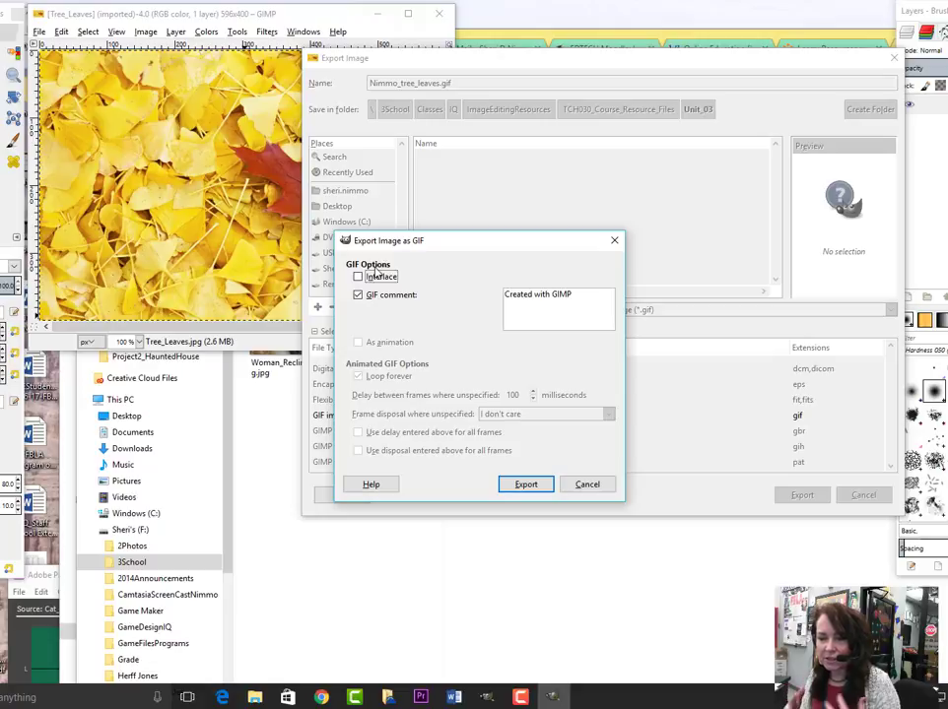
left_click(526, 484)
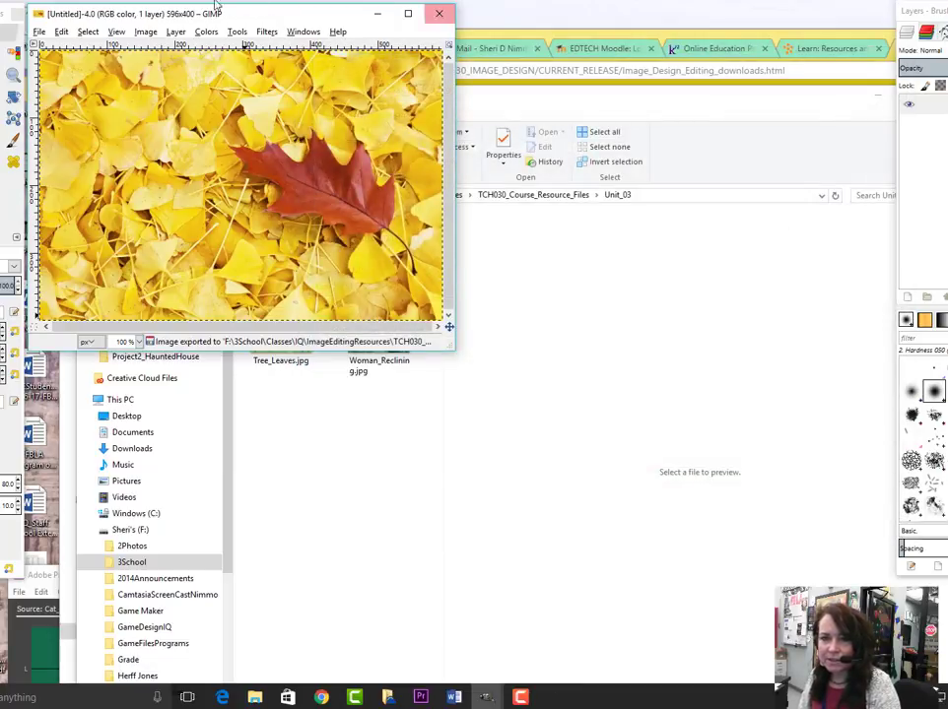
Move the GIMP image window away from the Unit_03 files and bring the folder window to the front
left_click_drag(241, 18, 558, 425)
left_click_drag(491, 409, 448, 399)
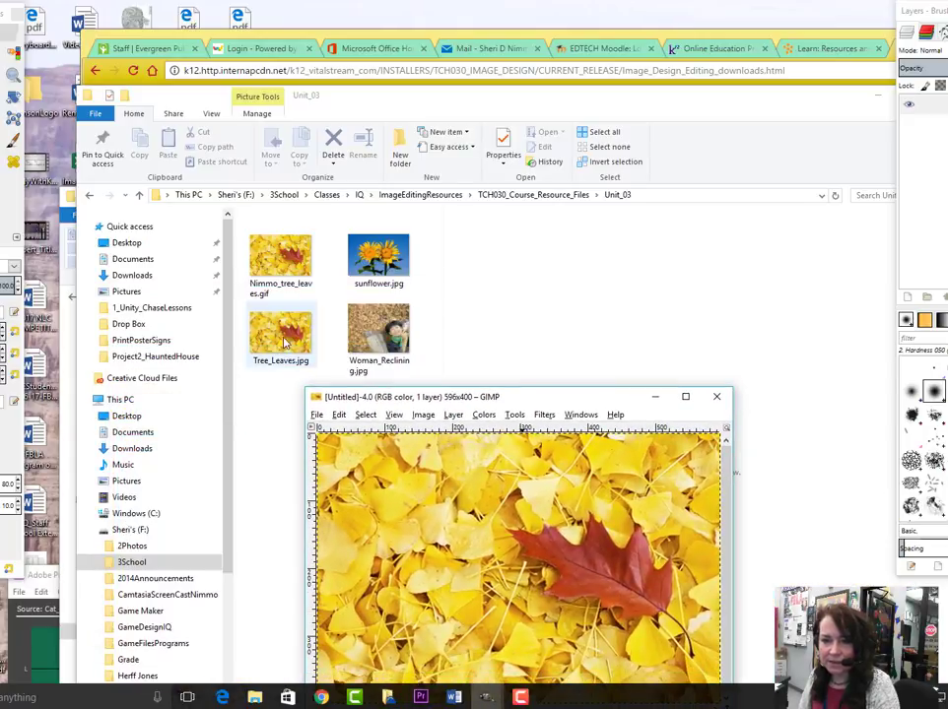
left_click_drag(532, 399, 736, 184)
left_click(303, 438)
Create a folder in Unit_03 named with the student's last name followed by _Unit3, and move the exported tree leaves GIF into it
right_click(284, 425)
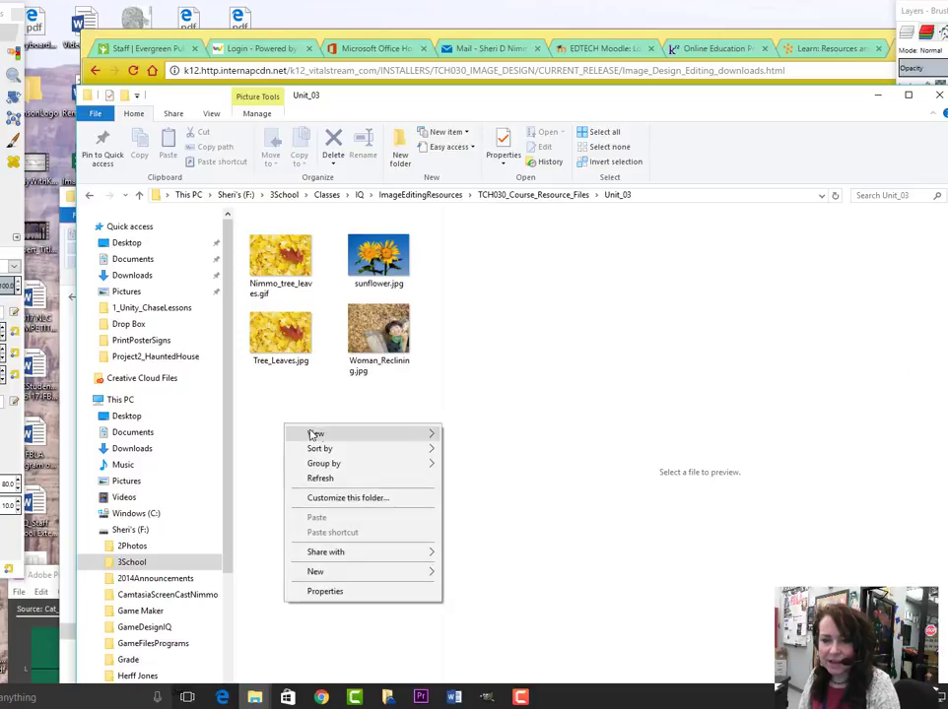
left_click(276, 427)
right_click(276, 428)
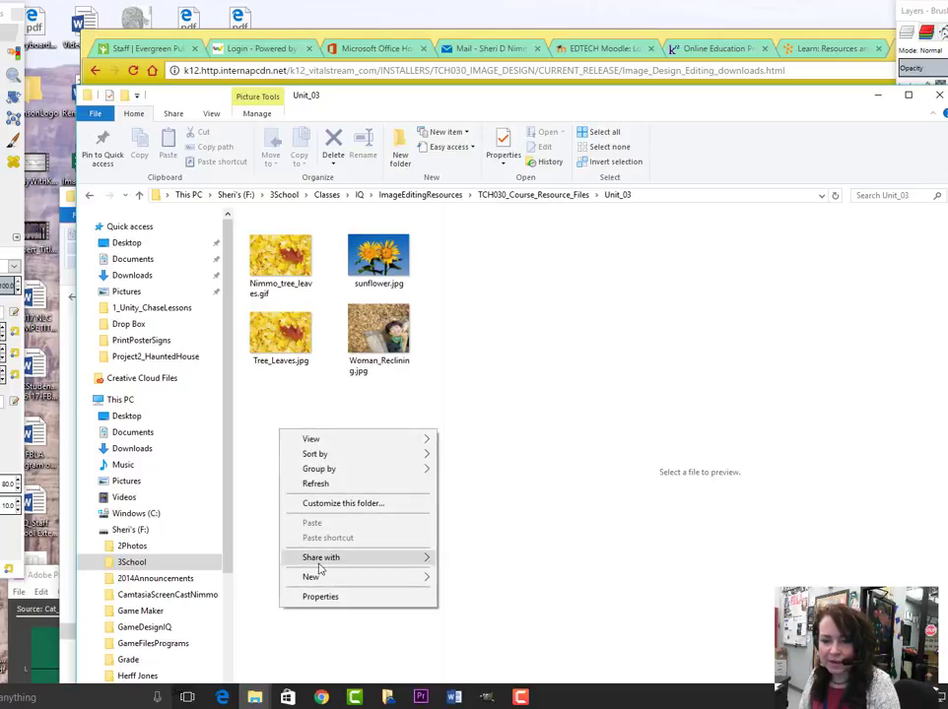
mouse_move(311, 576)
left_click(471, 424)
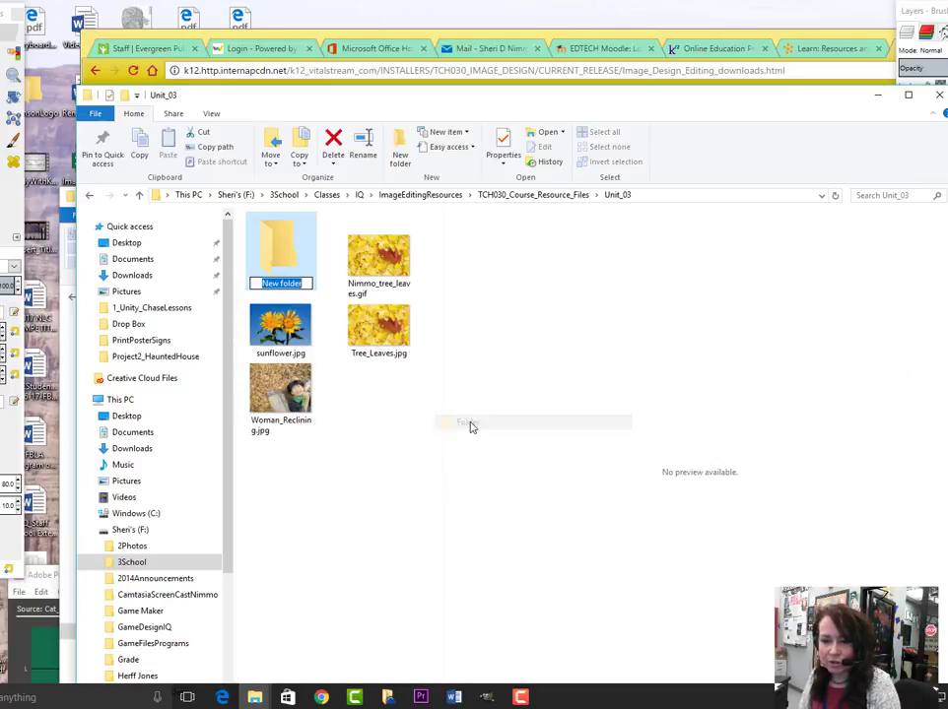
type("Nimm")
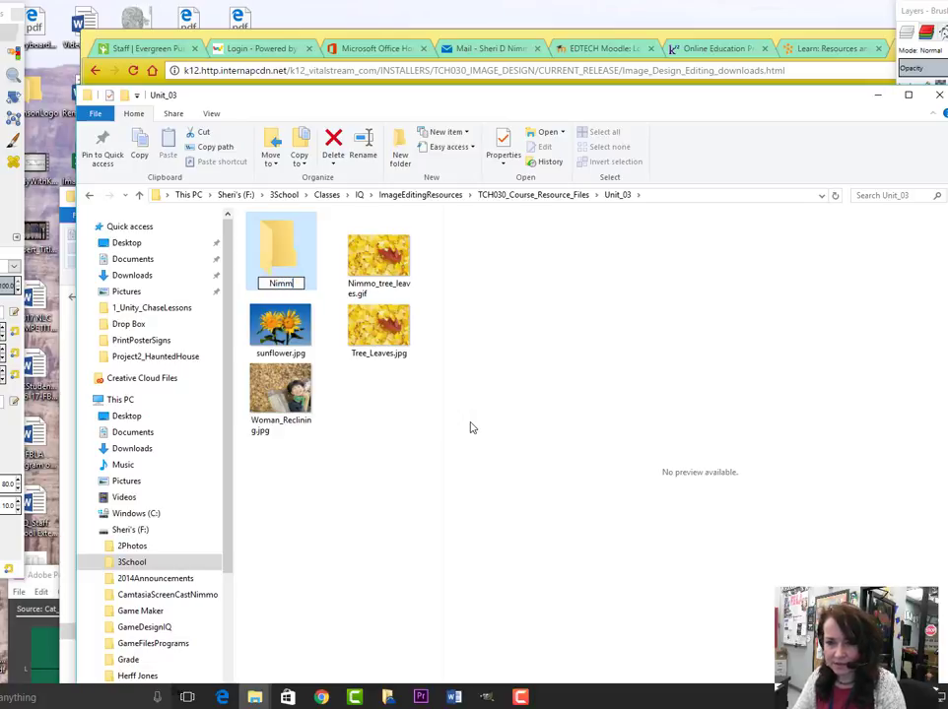
type("o_Unit")
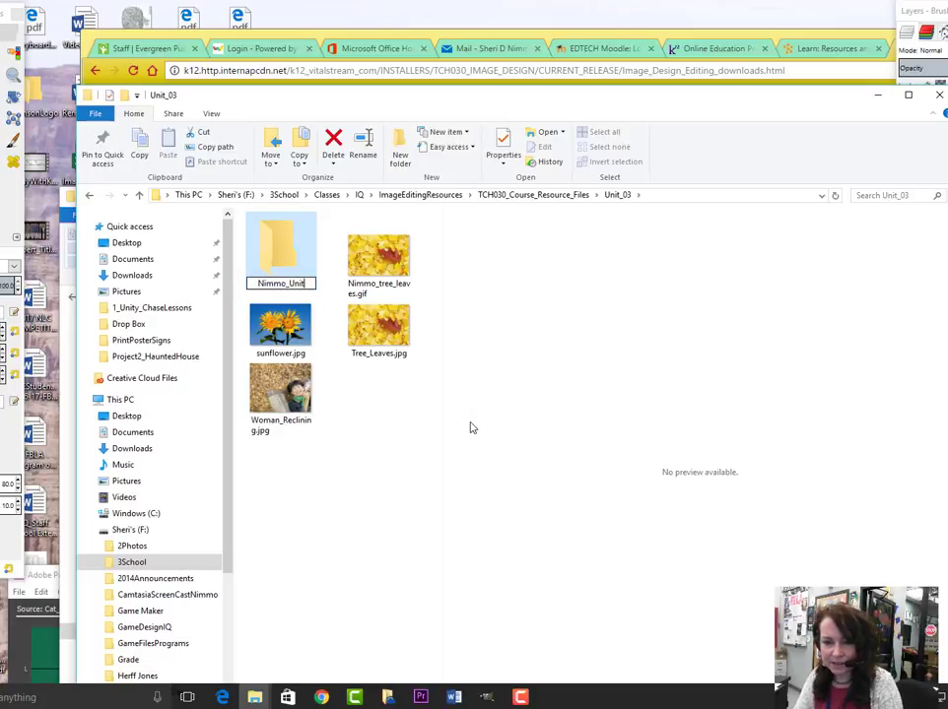
type("3")
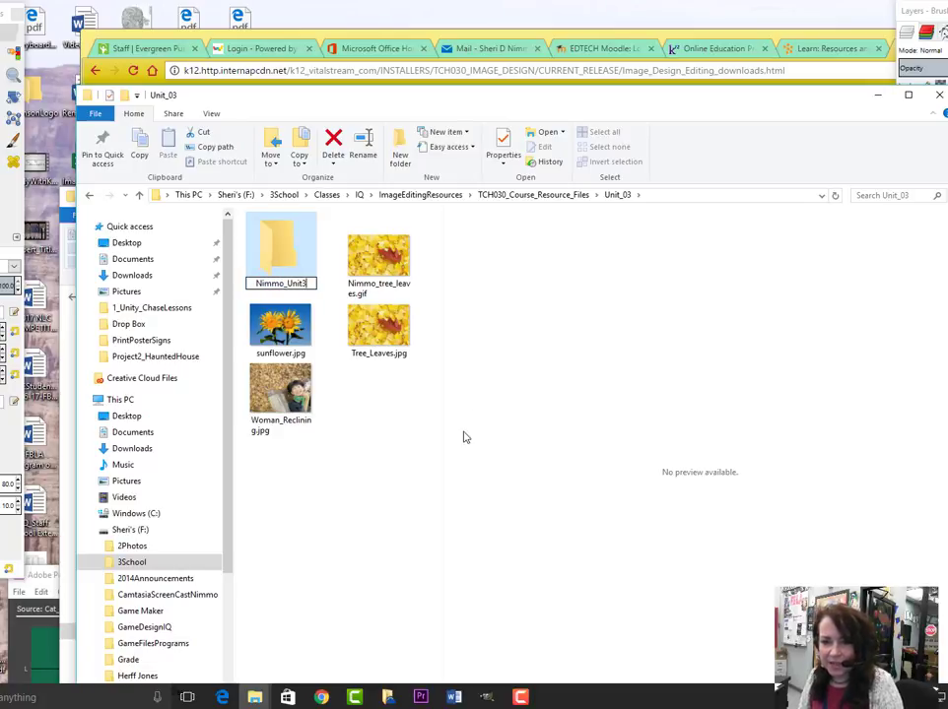
key("Return")
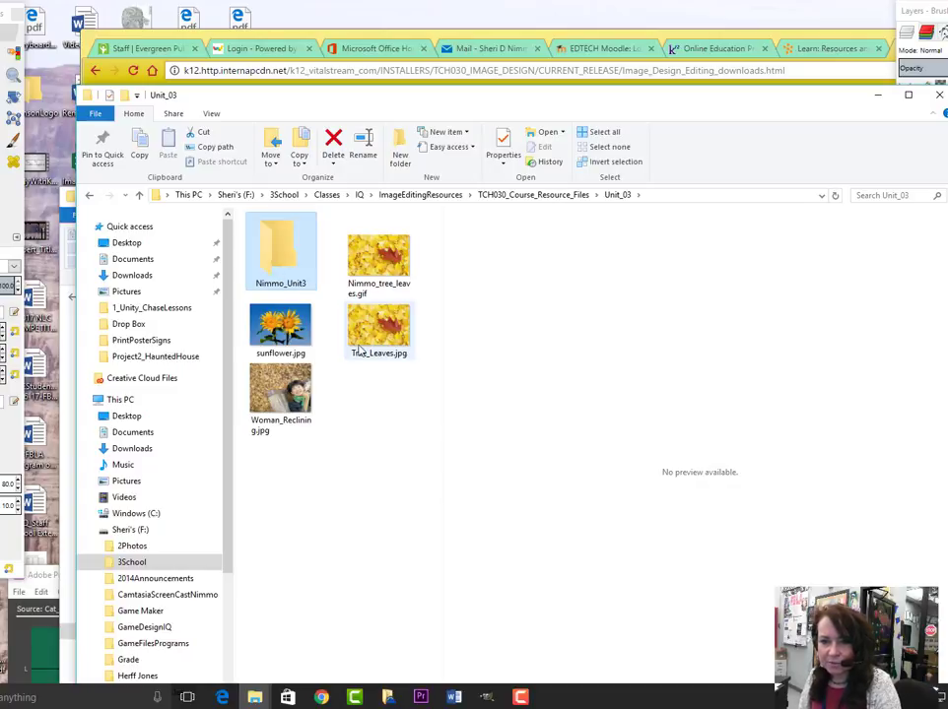
left_click_drag(375, 256, 273, 248)
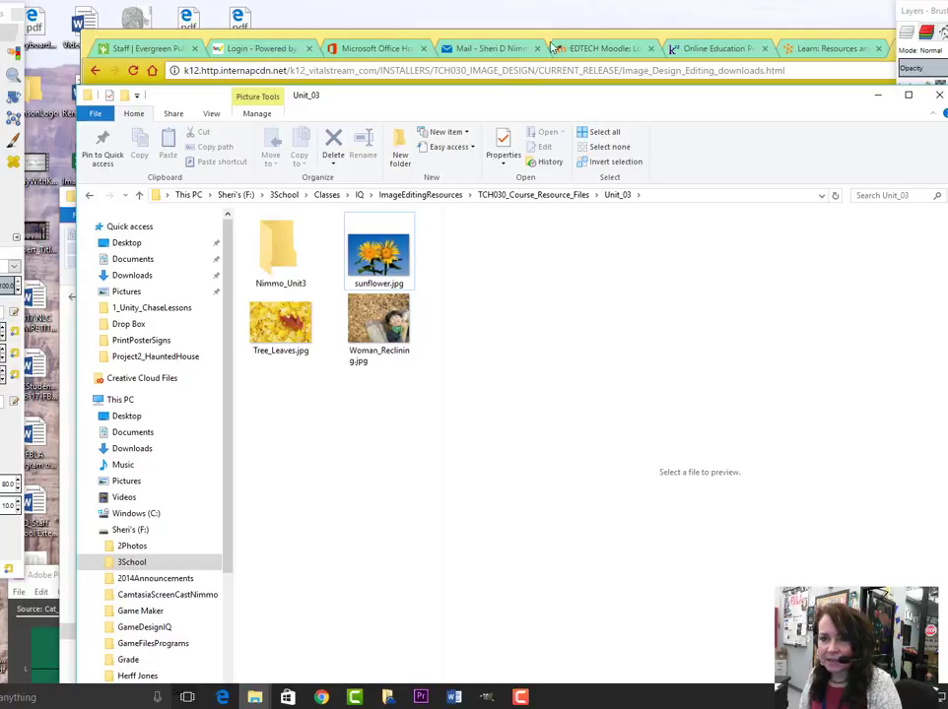
Bring up the Woman_Reclining image in GIMP, start exporting it to Unit_03, and prefix the file name with the student's last name and an underscore
left_click_drag(572, 109, 507, 155)
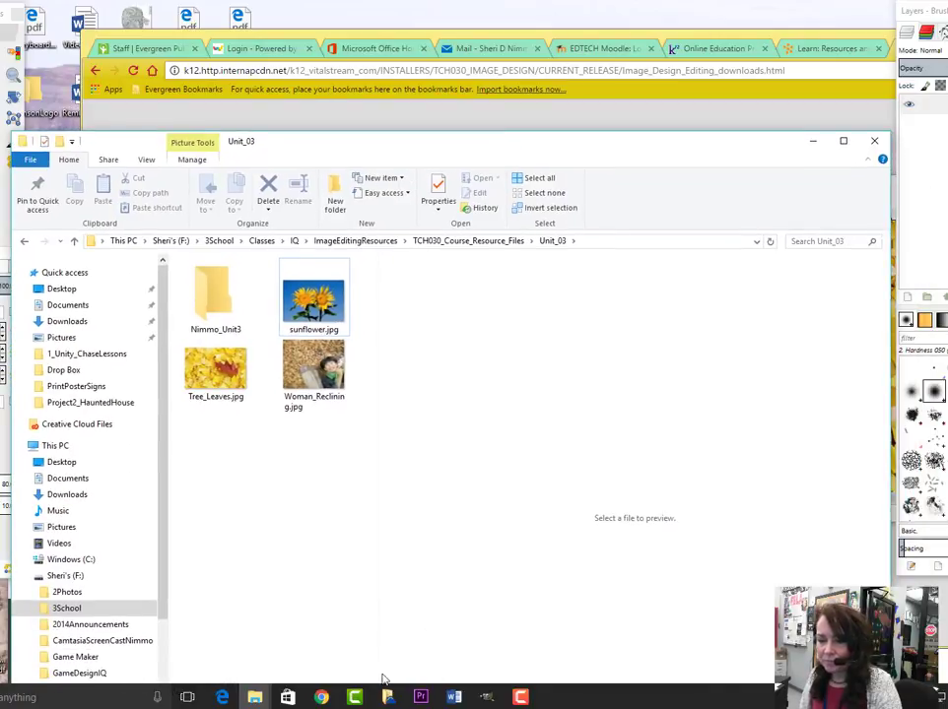
left_click(487, 698)
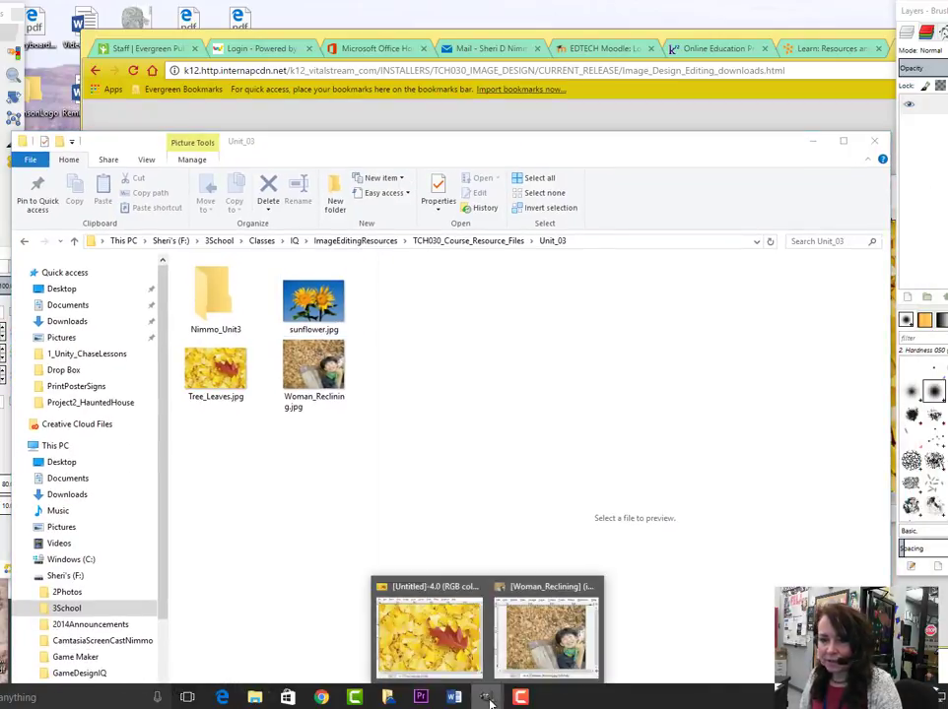
left_click(541, 641)
left_click_drag(571, 63, 231, 71)
left_click(186, 83)
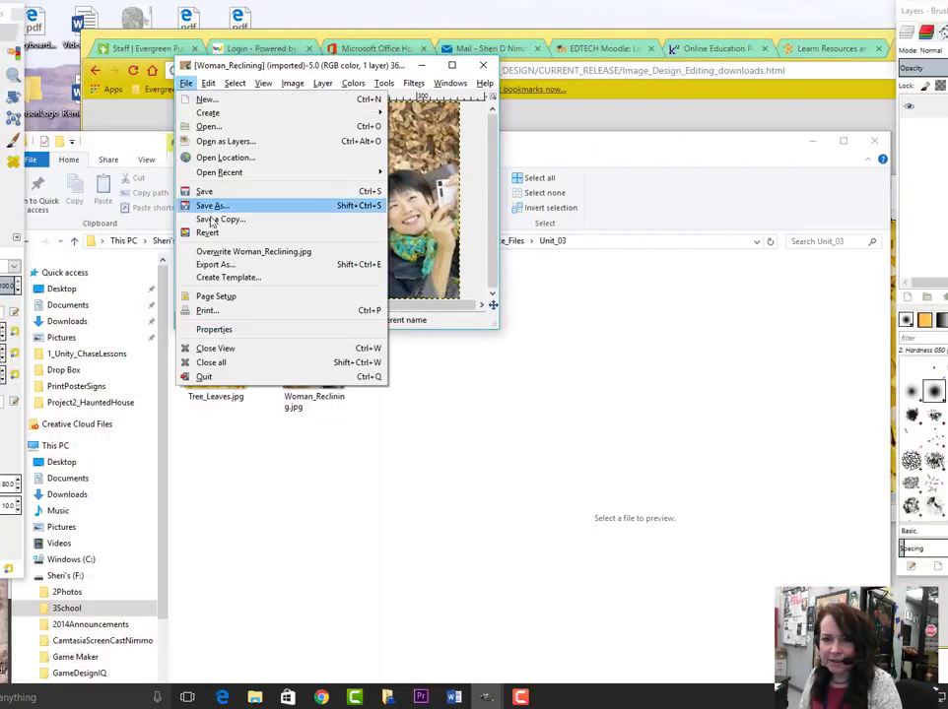
left_click(213, 263)
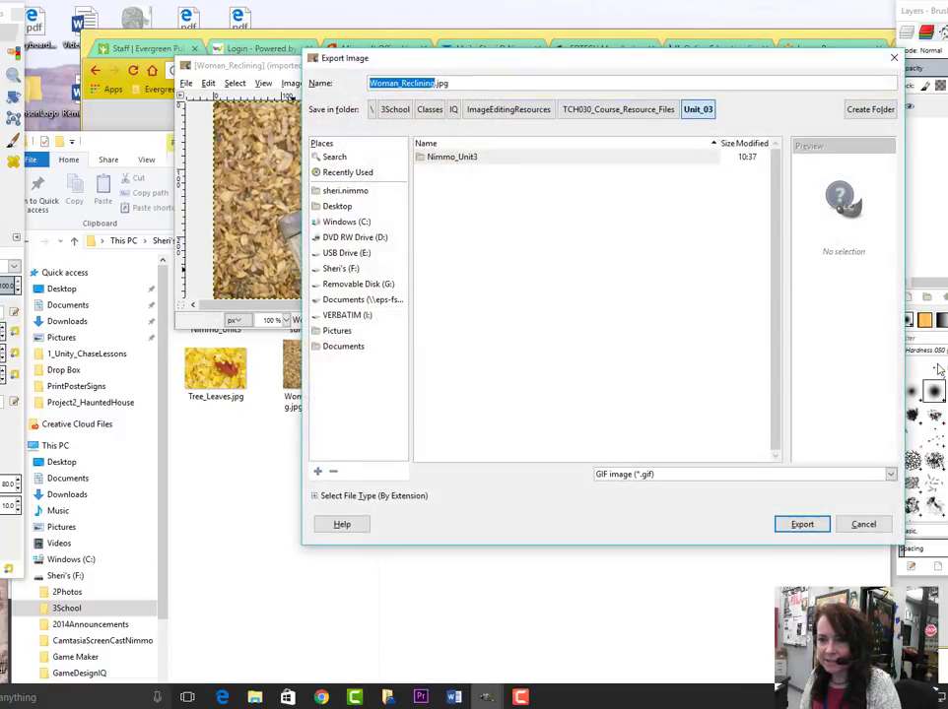
left_click(372, 82)
type("Nimmo_")
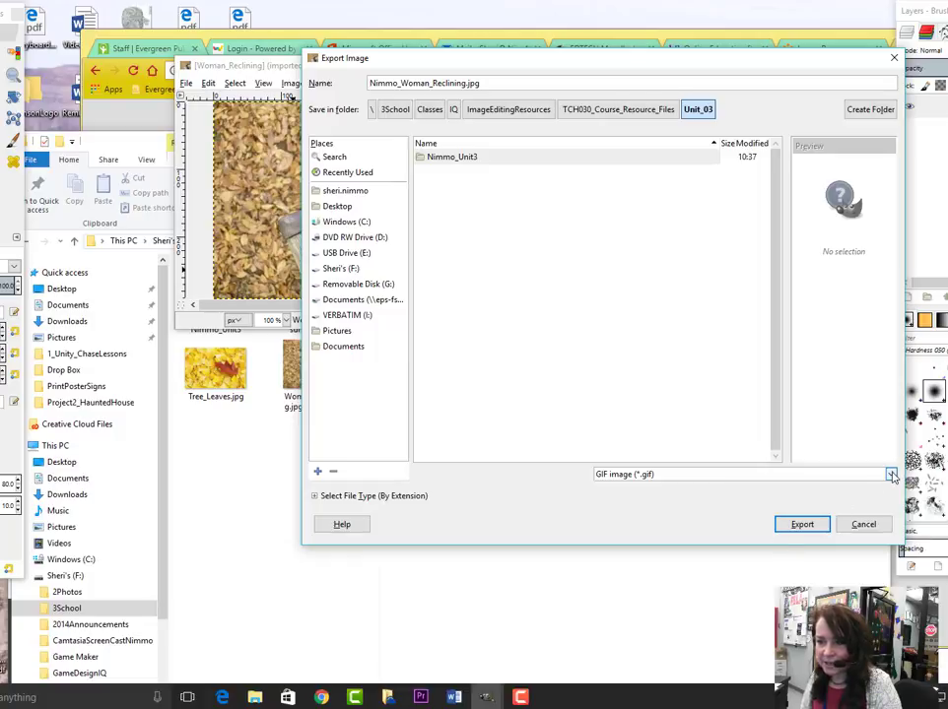
Set the export file filter to Encapsulated PostScript image (*.eps)
left_click(890, 475)
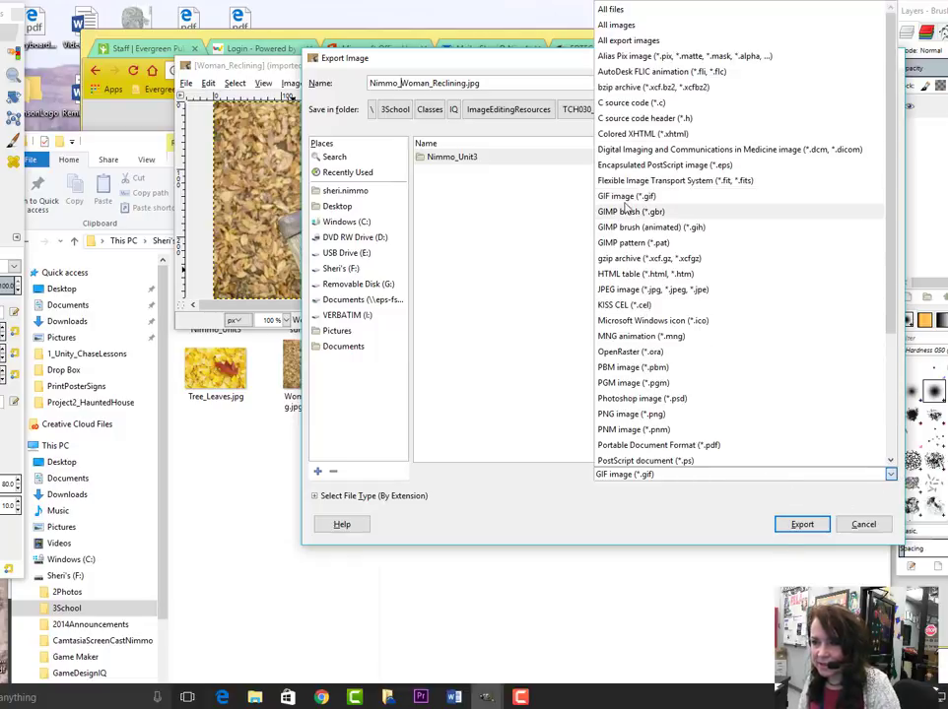
scroll(645, 307, "down", 2)
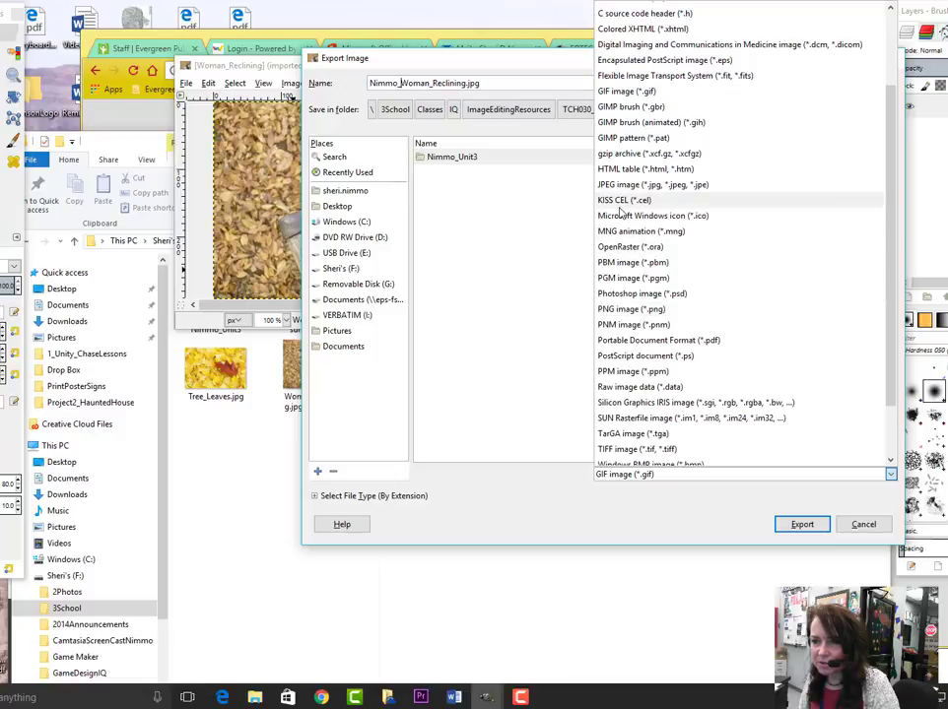
scroll(620, 210, "up", 2)
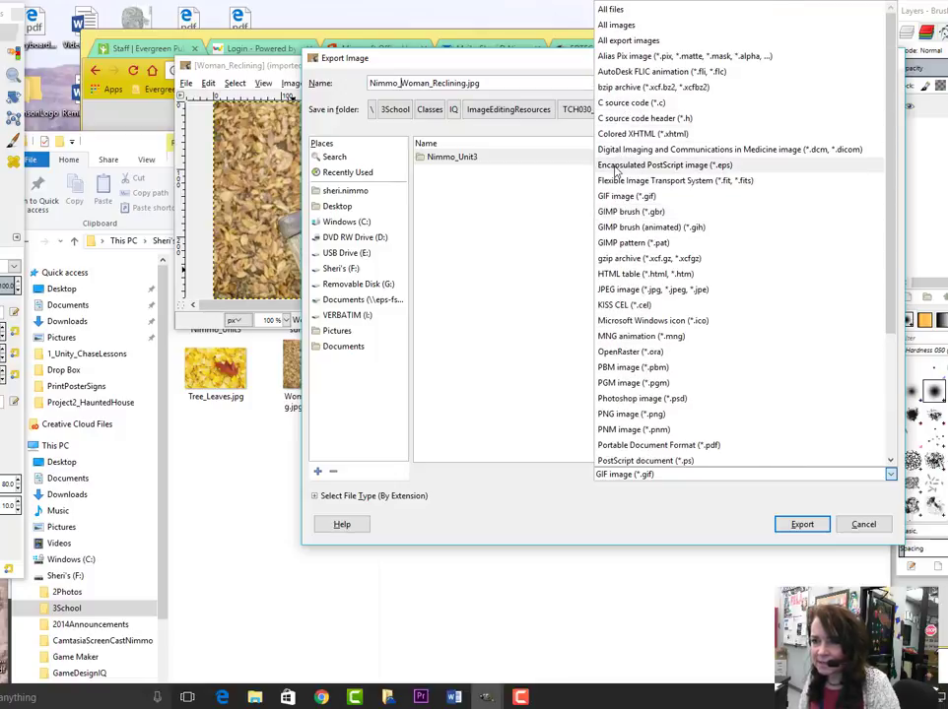
left_click(632, 166)
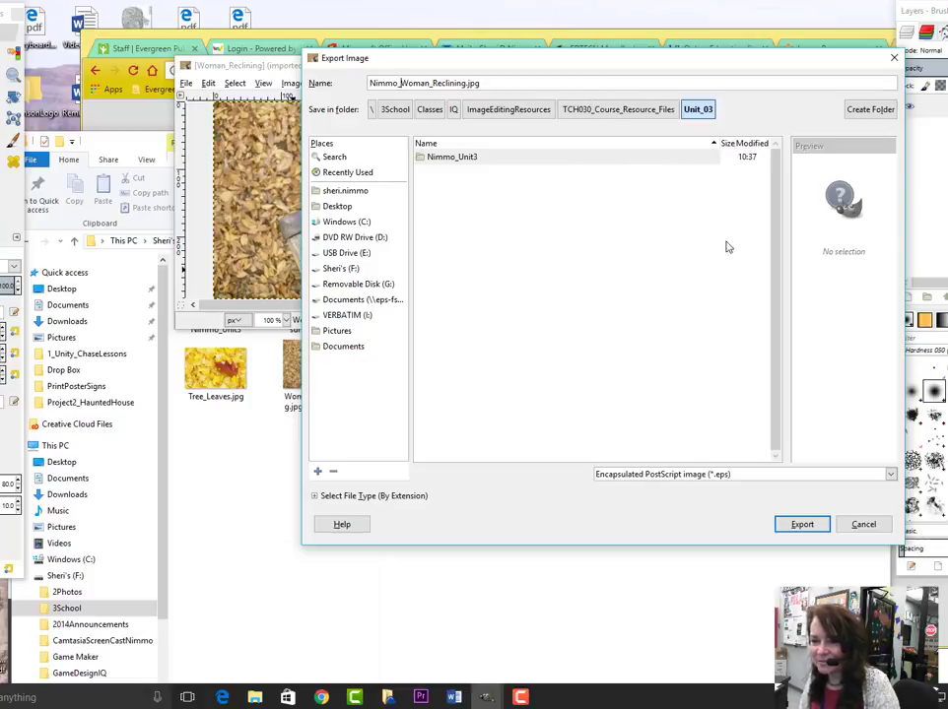
Select Encapsulated PostScript image as the export file type and export the picture to Unit_03 with the default PostScript options
left_click(315, 495)
scroll(397, 440, "down", 1)
scroll(397, 439, "down", 1)
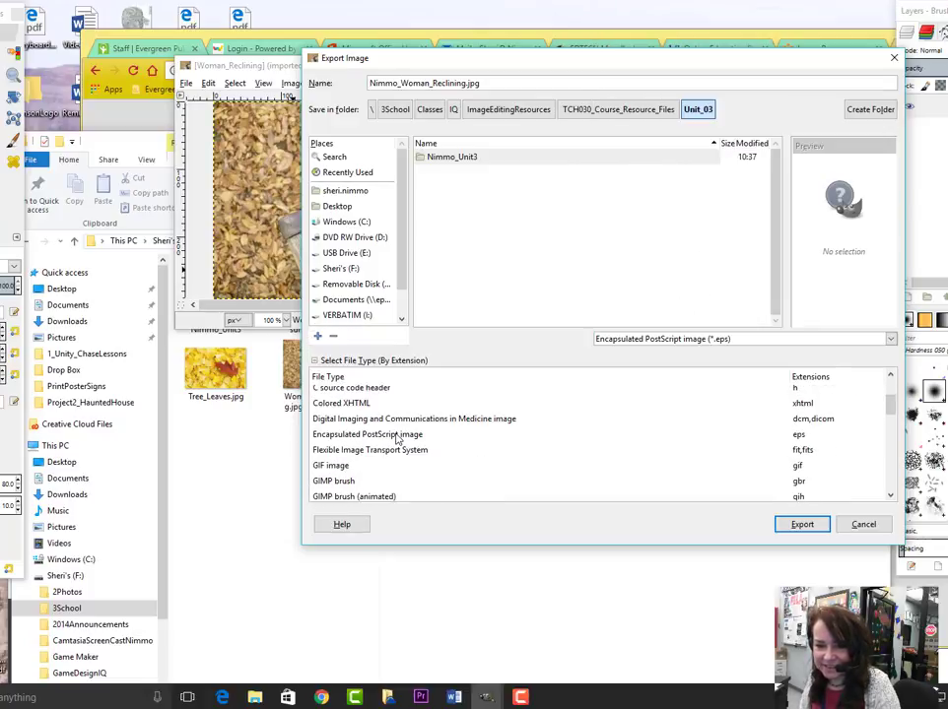
left_click(439, 437)
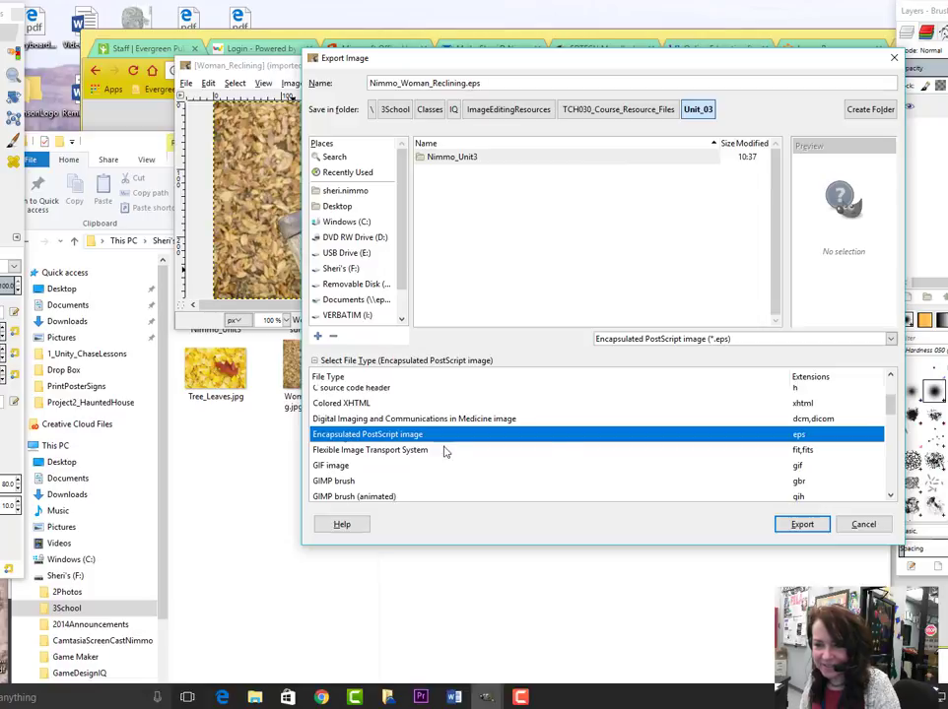
left_click(800, 525)
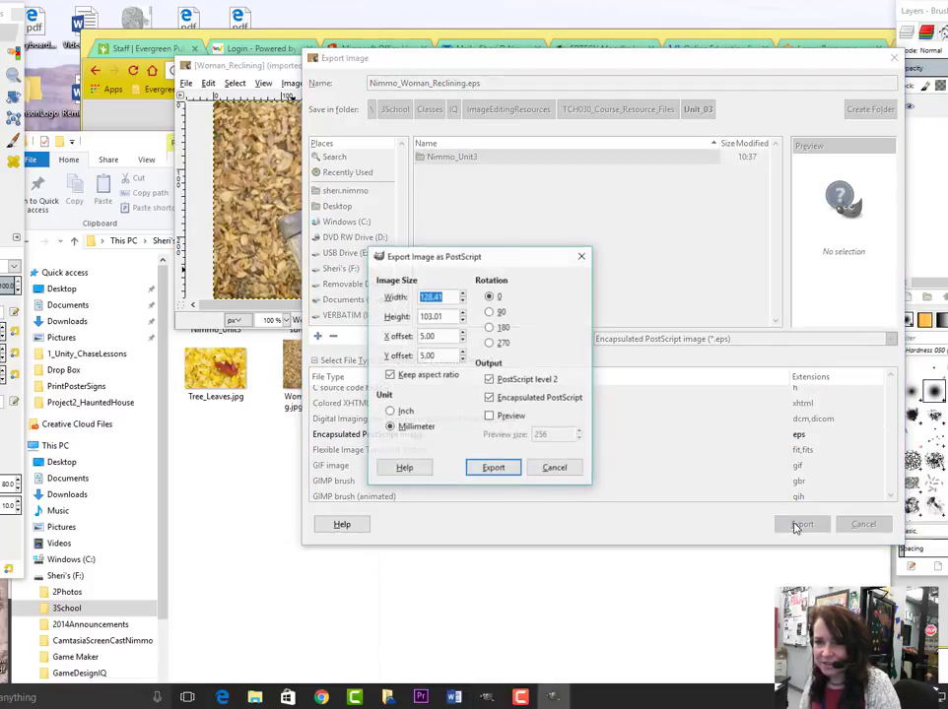
left_click(494, 468)
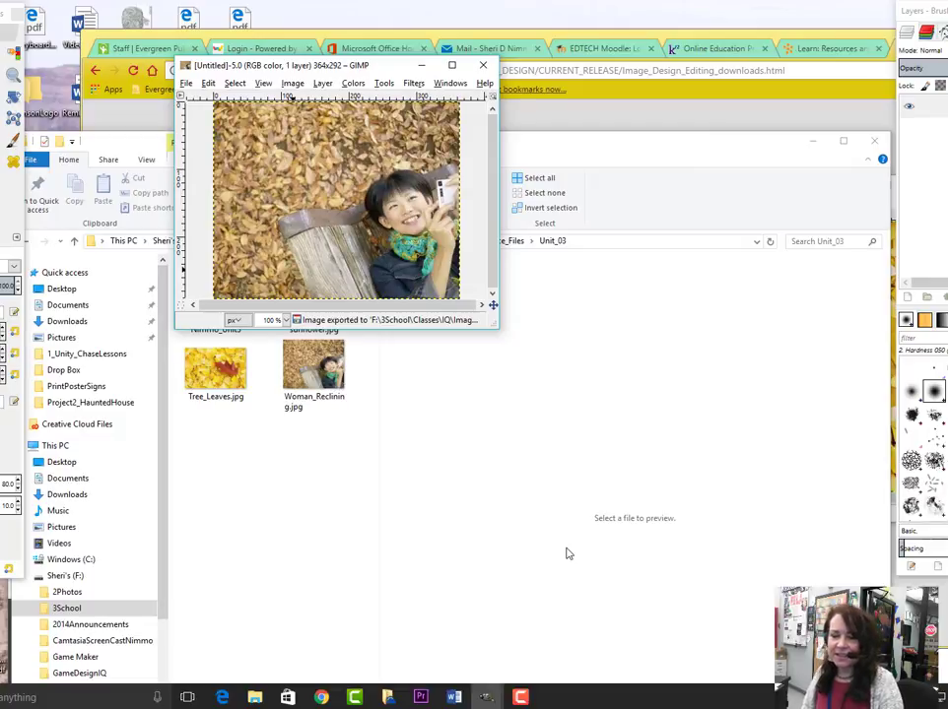
Move the exported EPS file into the student's _Unit3 folder and compress that folder into a .zip archive of the same name with 7-Zip
left_click(269, 576)
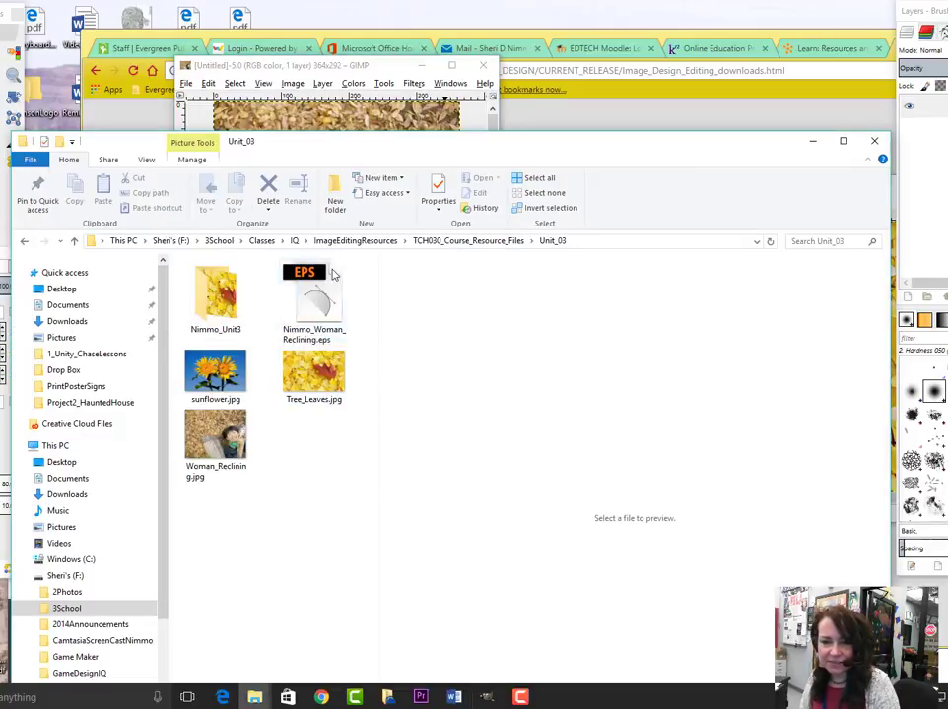
left_click_drag(315, 303, 222, 301)
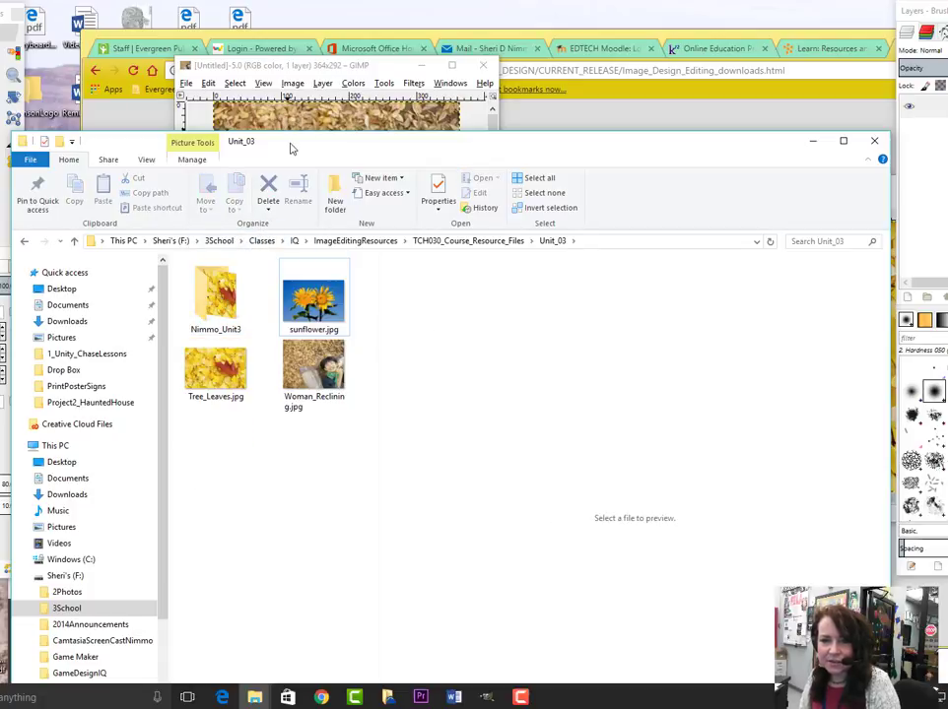
left_click_drag(290, 146, 282, 74)
right_click(208, 223)
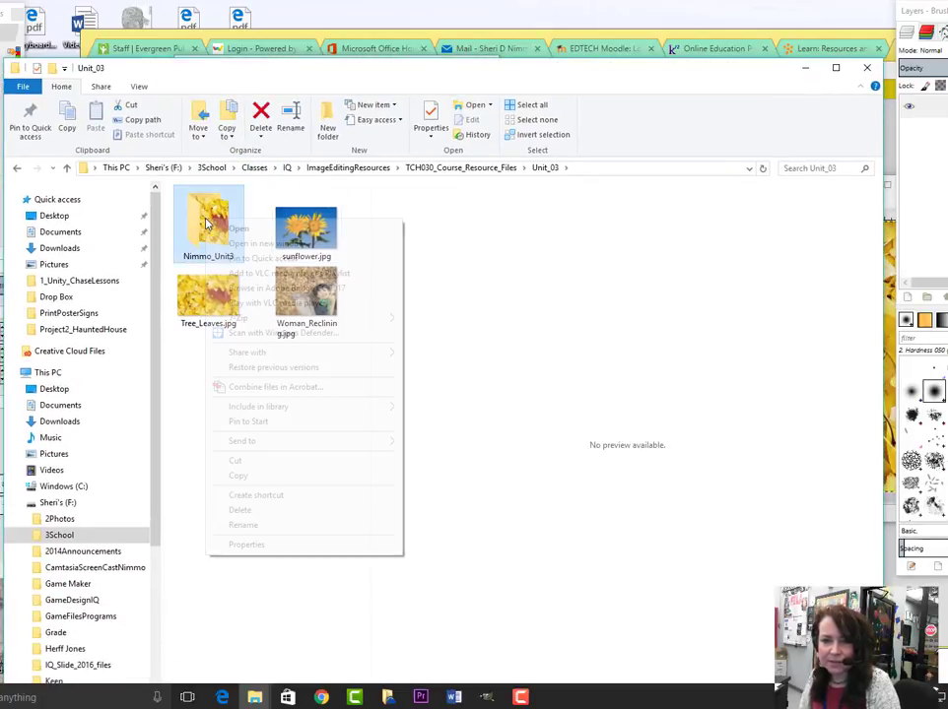
mouse_move(386, 318)
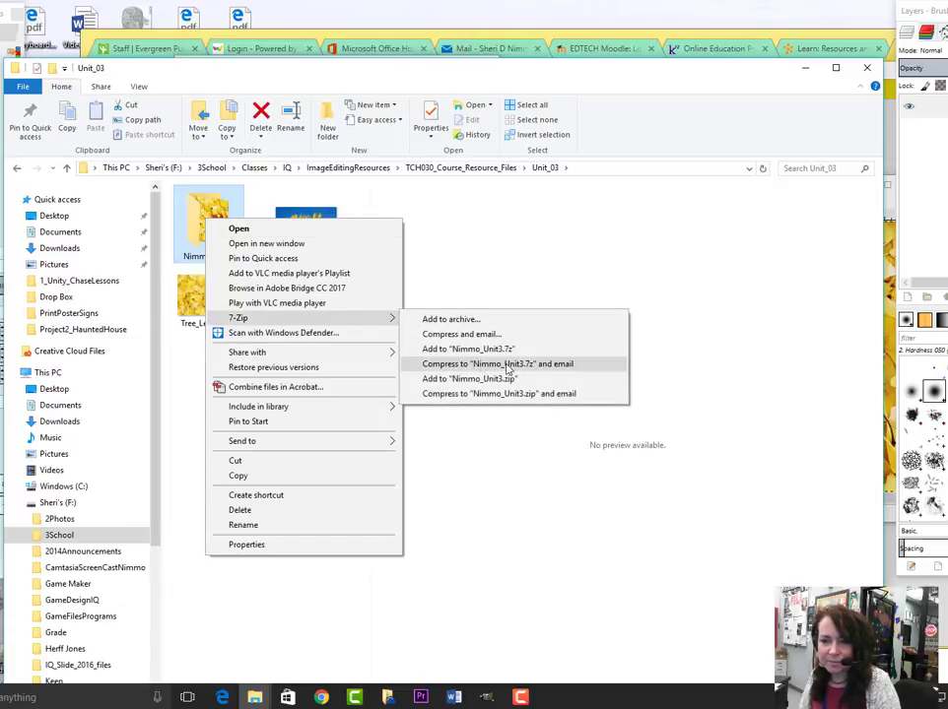
left_click(465, 380)
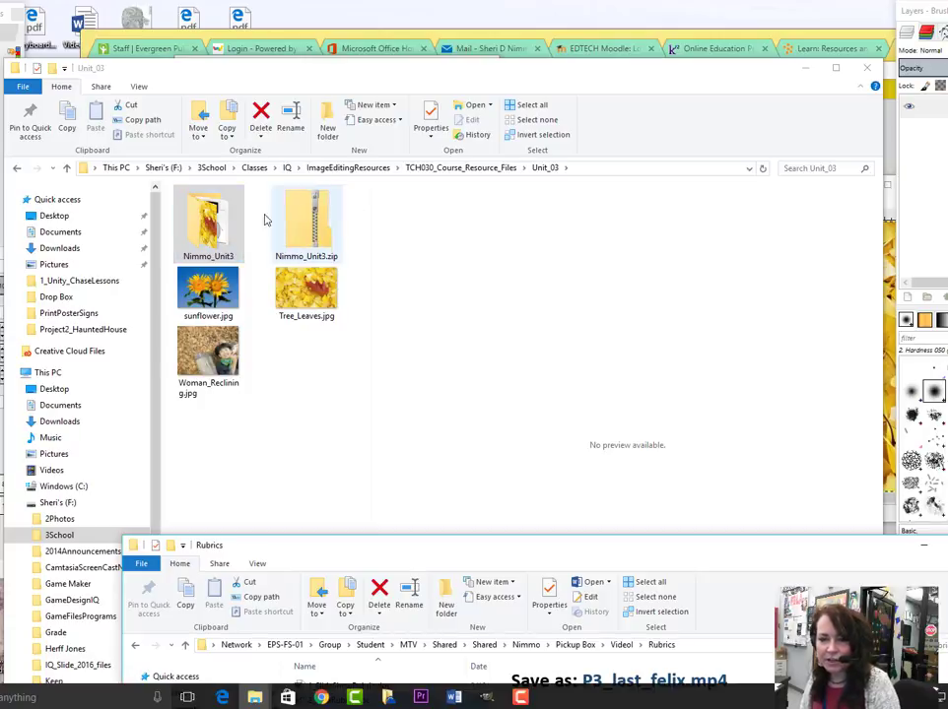
Switch to the Chrome window with the TCH030 course and show the Learn: Resources and Assignments page
left_click_drag(587, 74, 555, 87)
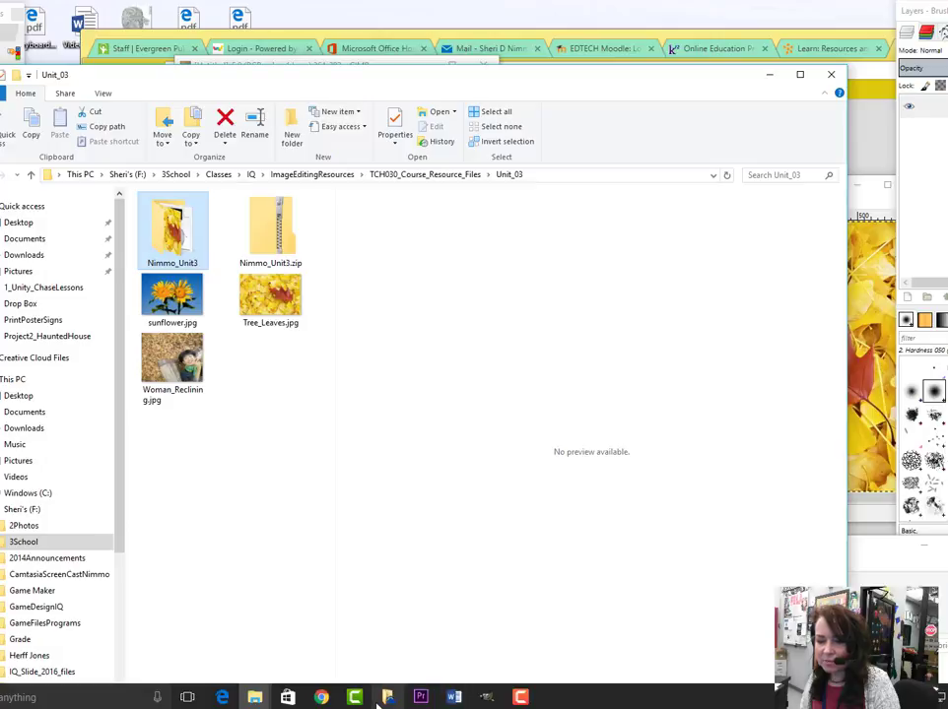
left_click(320, 698)
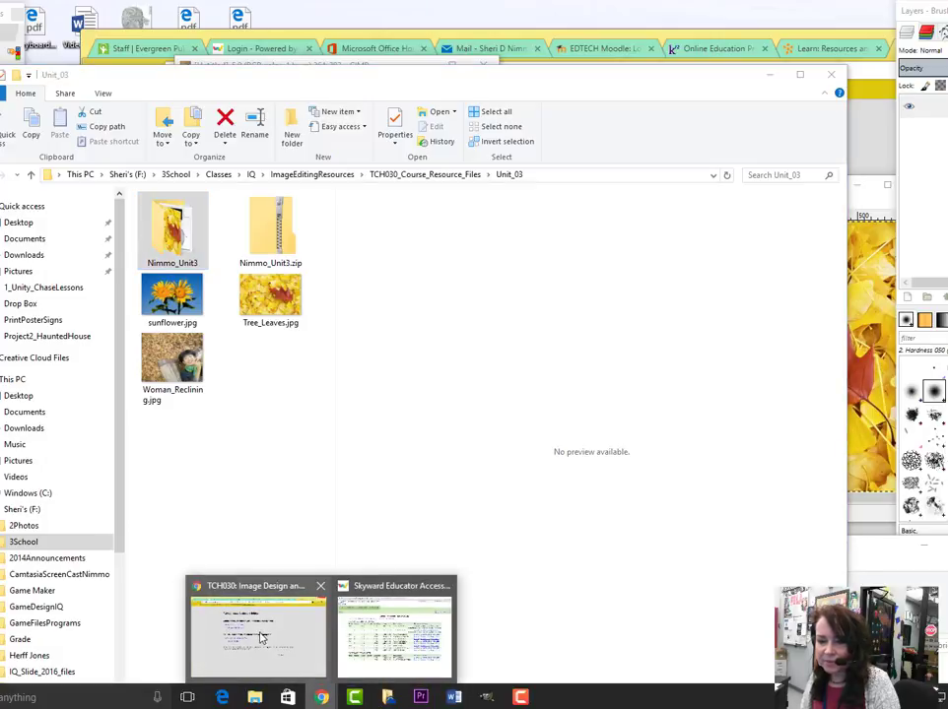
left_click(241, 661)
left_click_drag(469, 41, 393, 49)
left_click(742, 55)
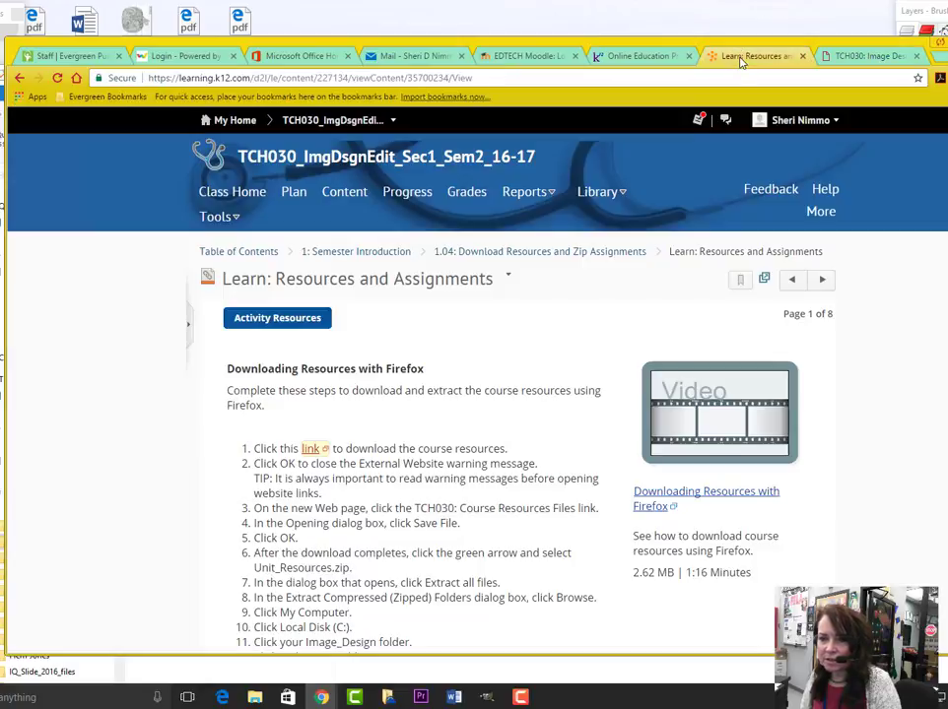
Go to the class home and open 3.03 Graded Assignment: Save an Image in unit 3: Working with Digital Images
left_click(237, 254)
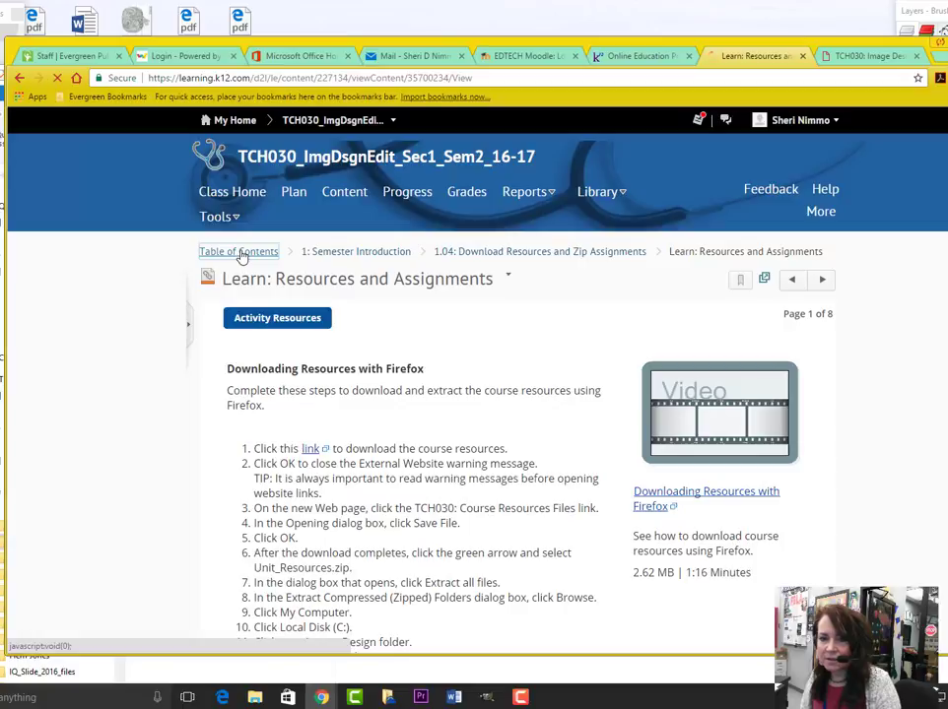
left_click(224, 192)
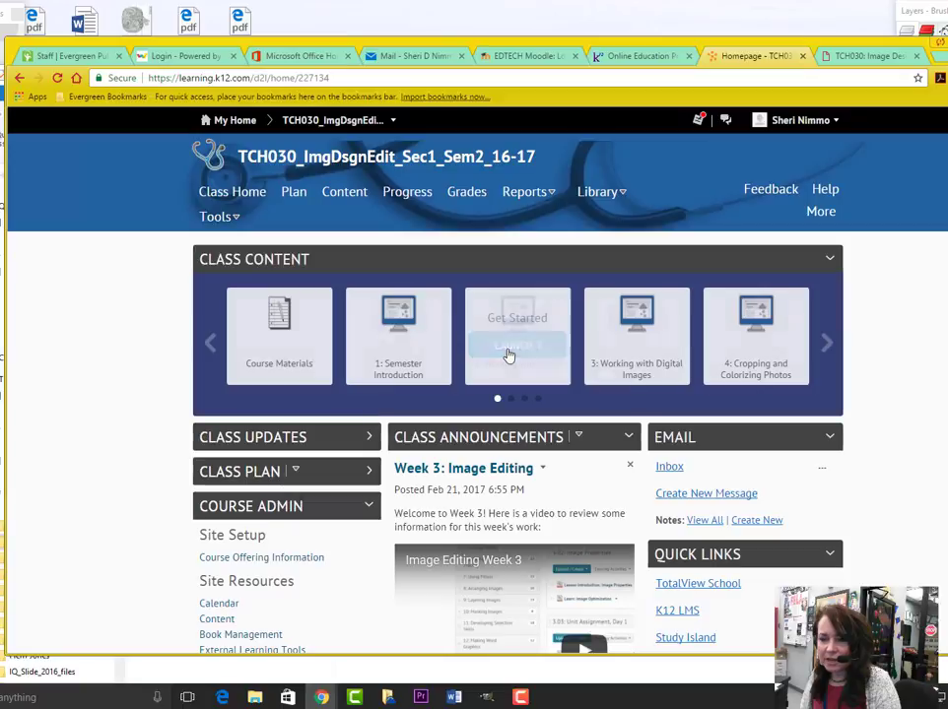
left_click(635, 345)
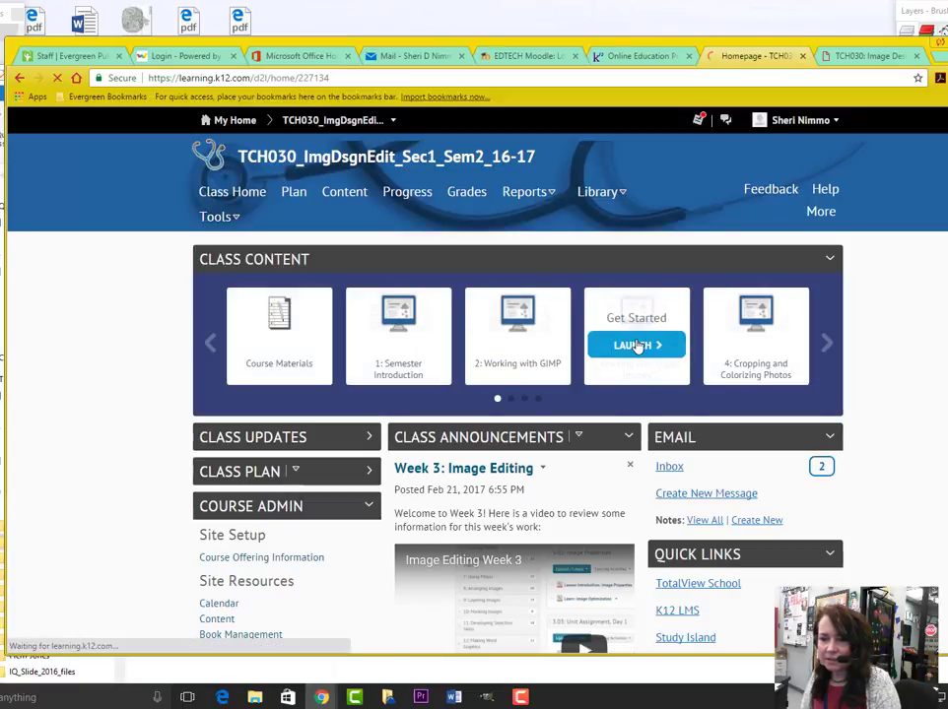
scroll(325, 394, "down", 10)
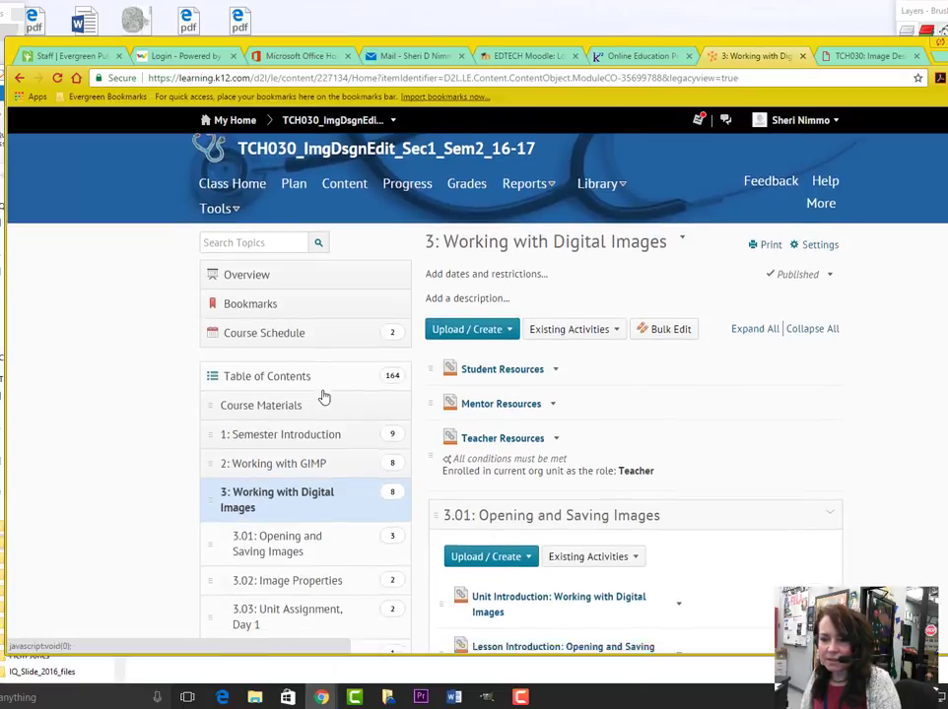
scroll(551, 433, "down", 2)
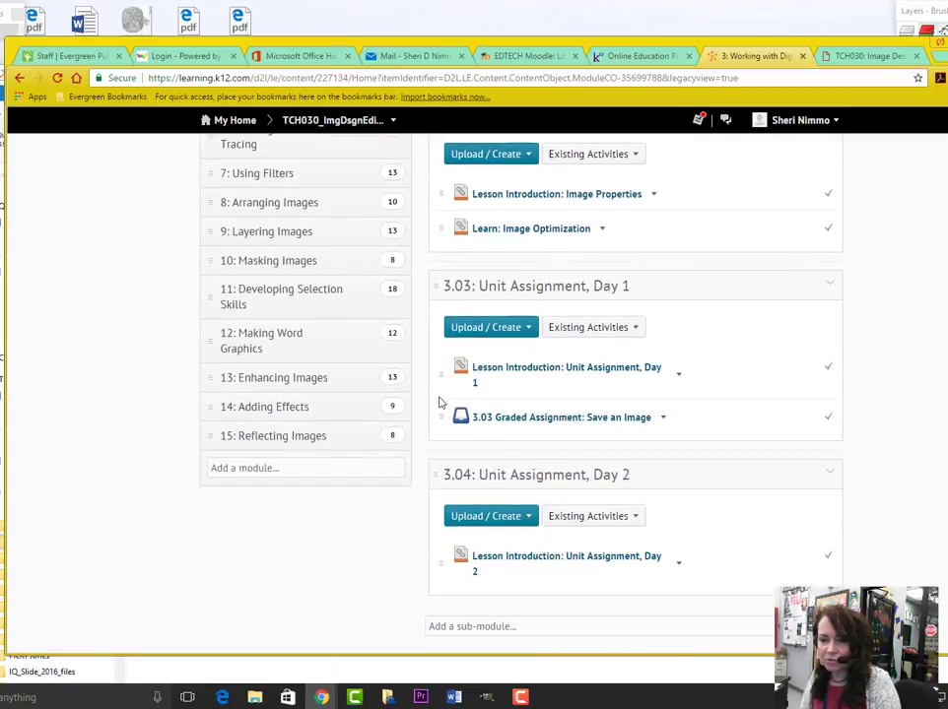
left_click(527, 421)
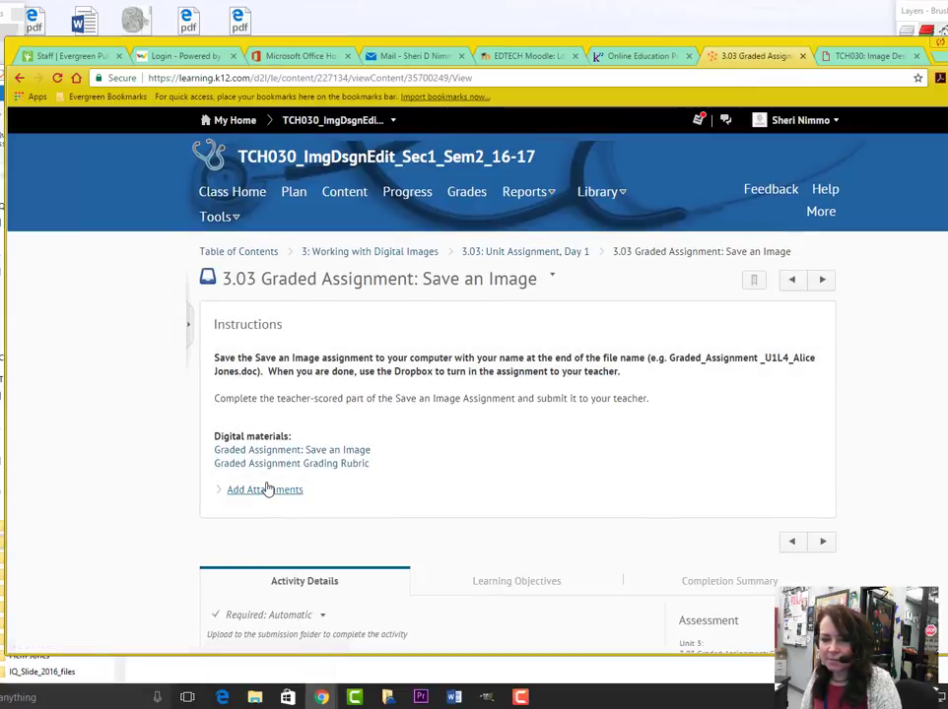
Start a file upload in the assignment's attachments and browse to Unit_03 under Classes, IQ, ImageEditingResources, TCH030_Course_Resource_Files
left_click(264, 489)
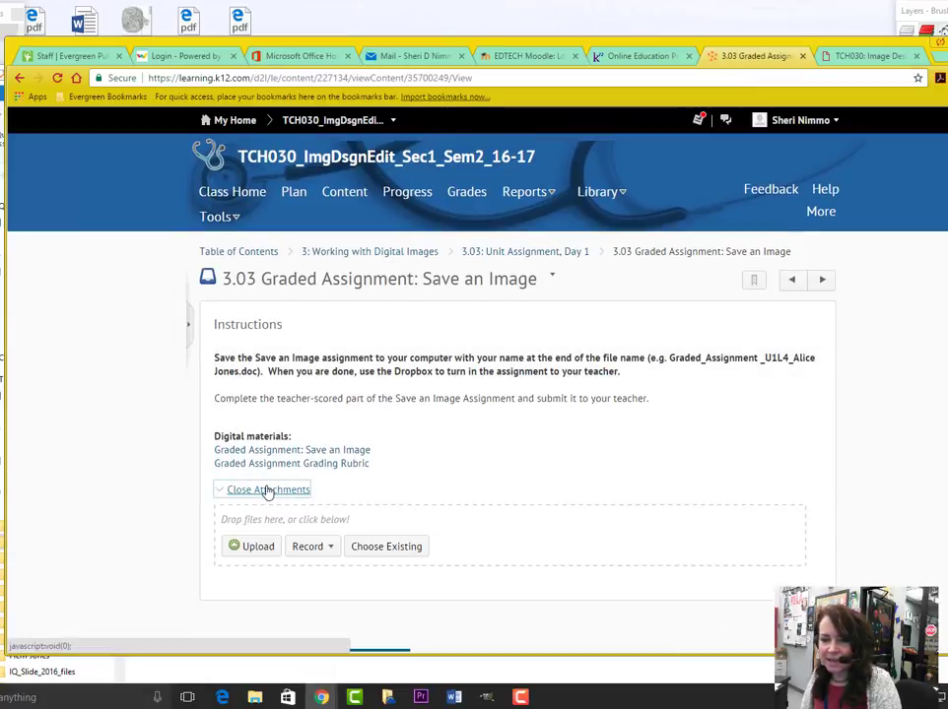
left_click(253, 548)
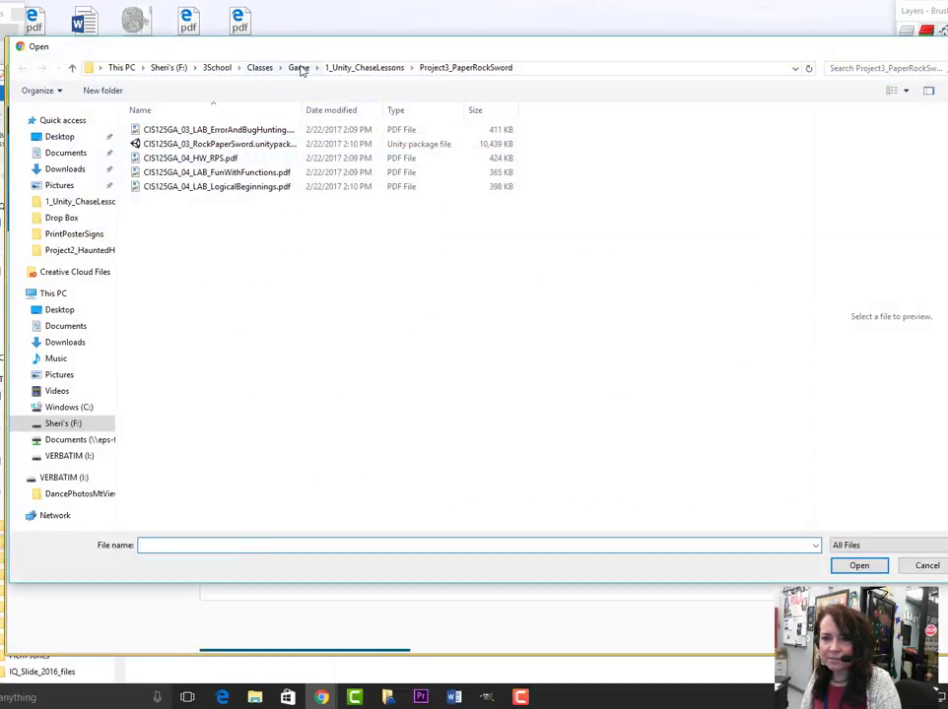
left_click(260, 67)
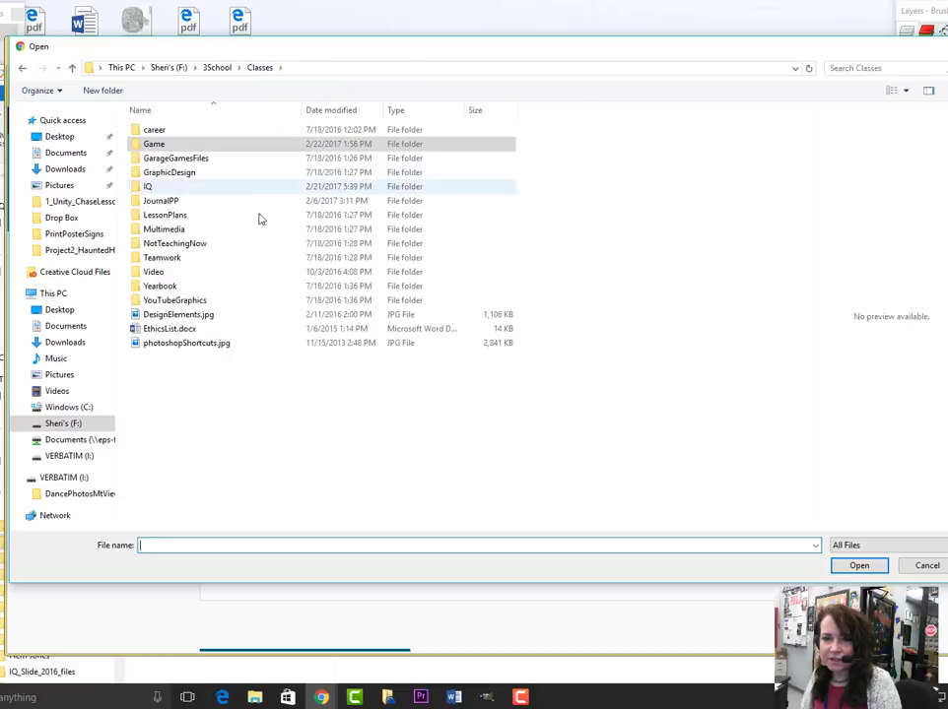
double_click(147, 186)
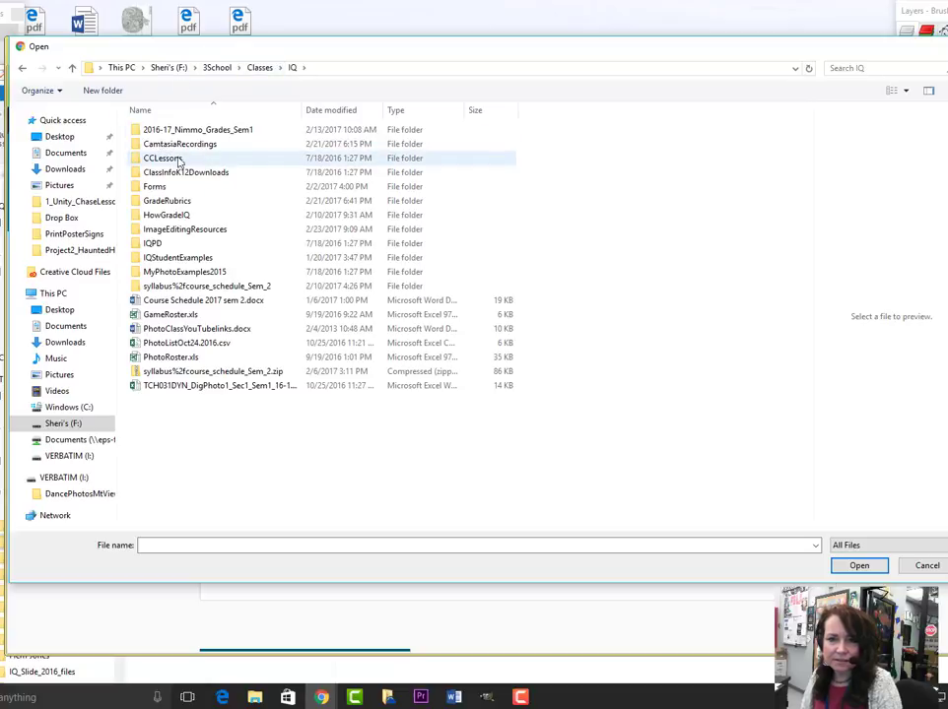
double_click(171, 229)
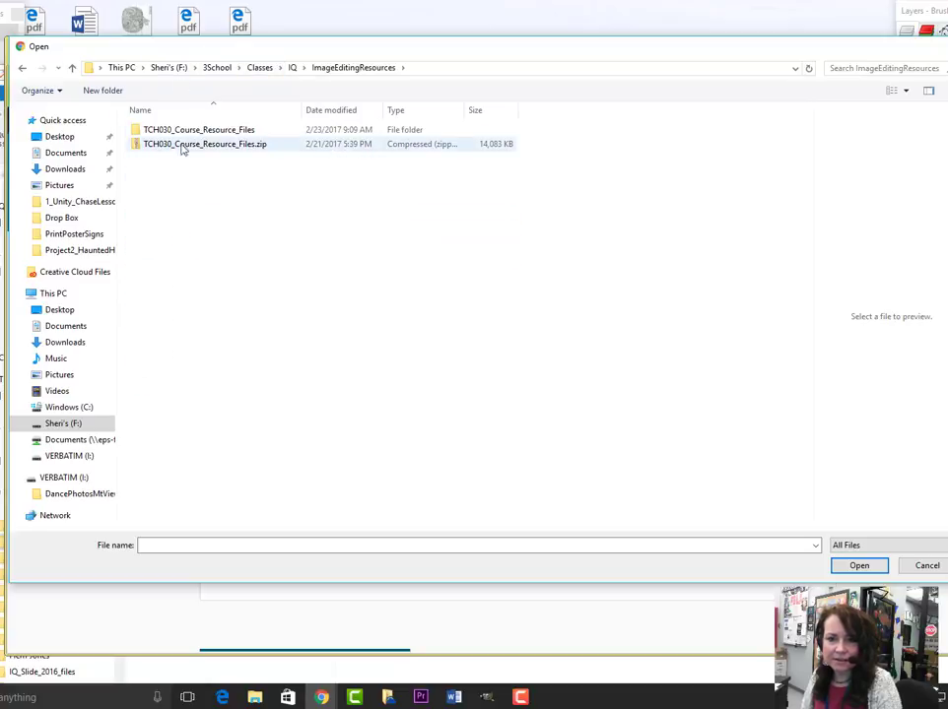
left_click(21, 69)
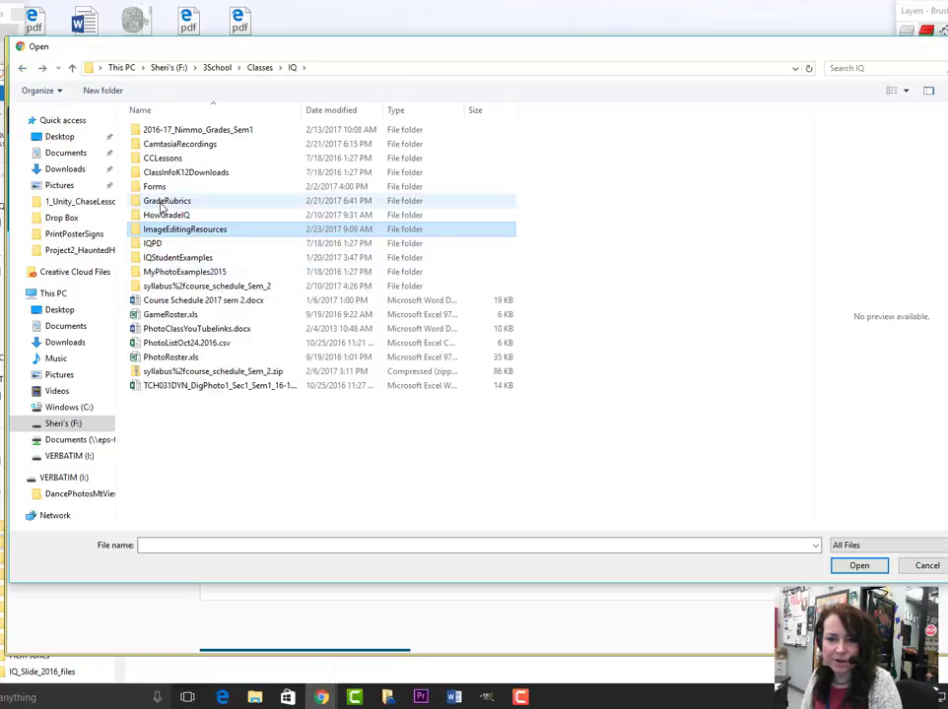
double_click(148, 232)
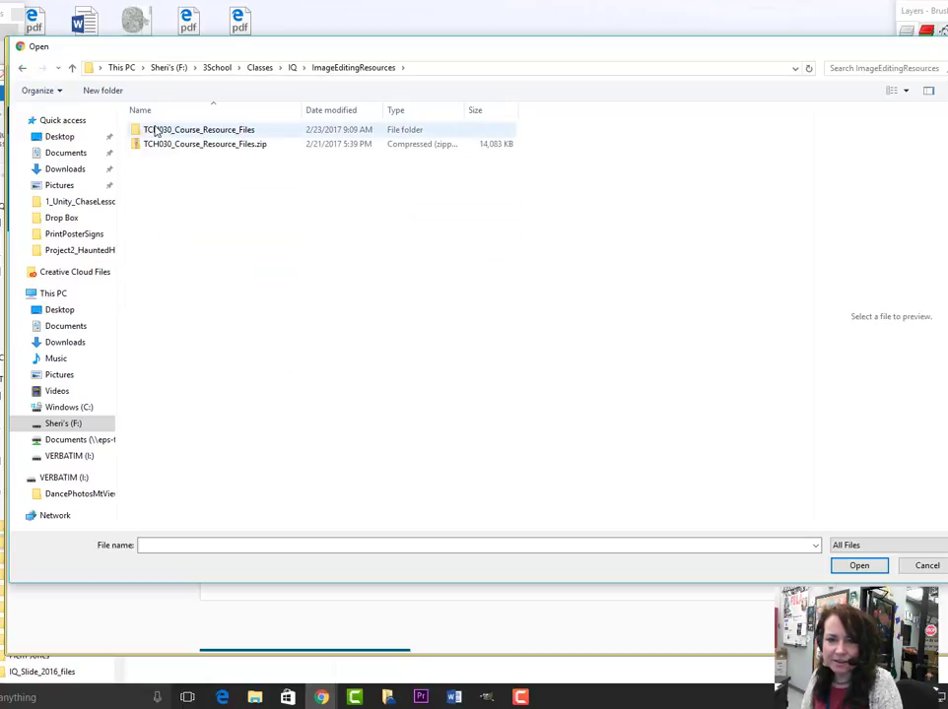
double_click(158, 129)
double_click(154, 143)
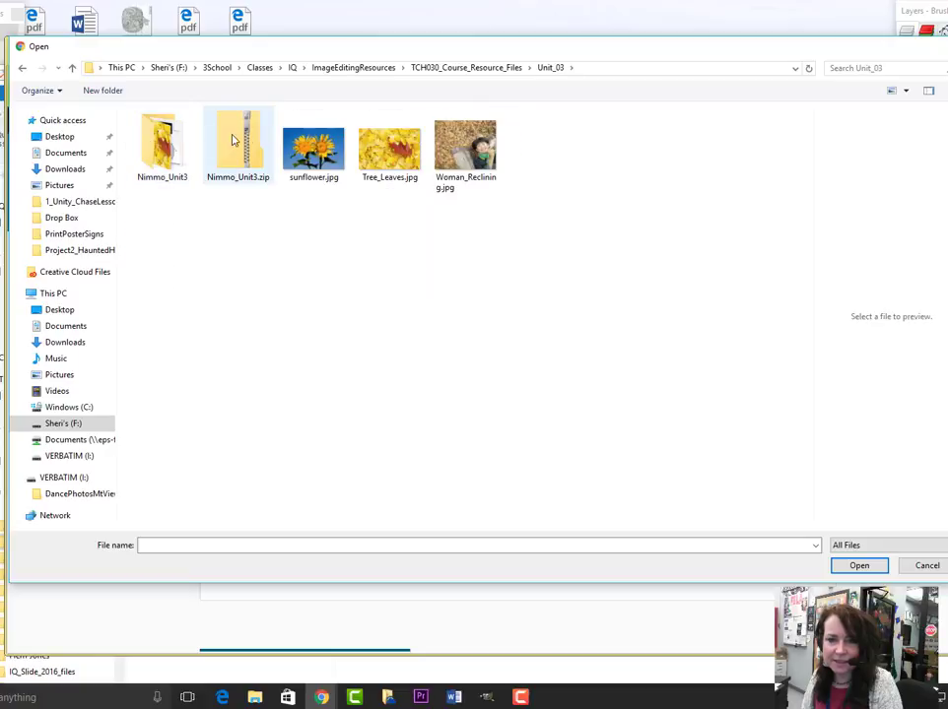
Attach the student's _Unit3.zip archive from the Unit_03 folder to the 3.03 Graded Assignment and review the attachment area
left_click(252, 159)
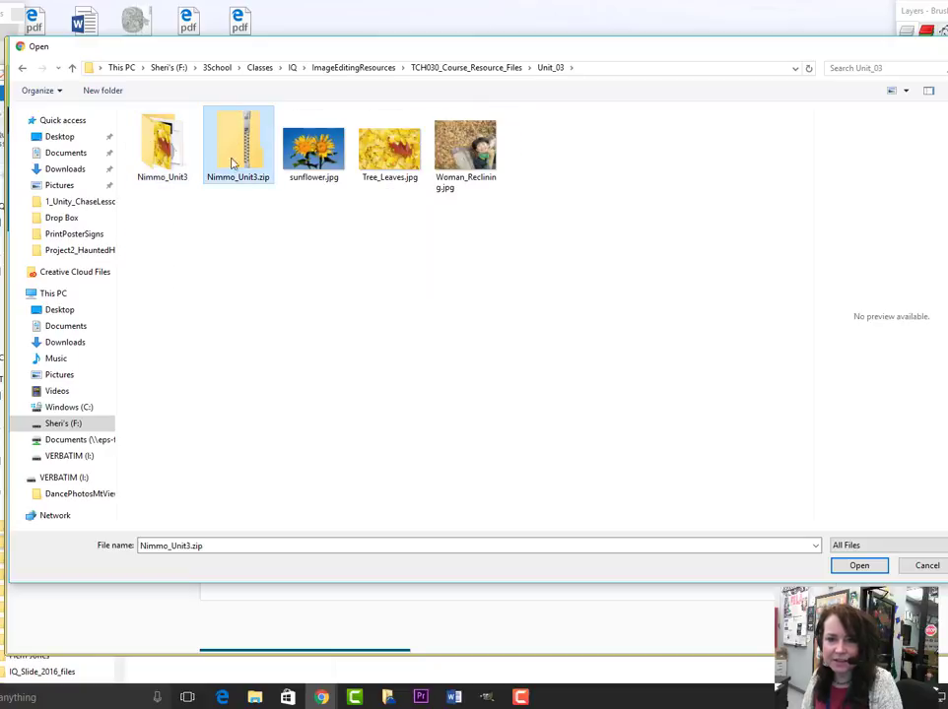
left_click(849, 566)
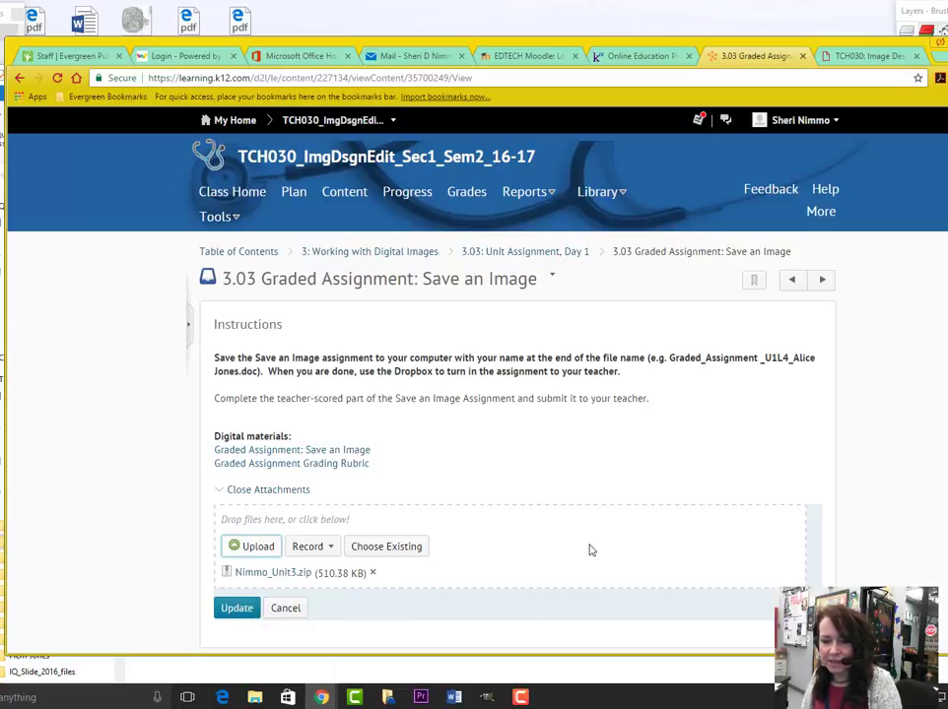
scroll(590, 547, "down", 3)
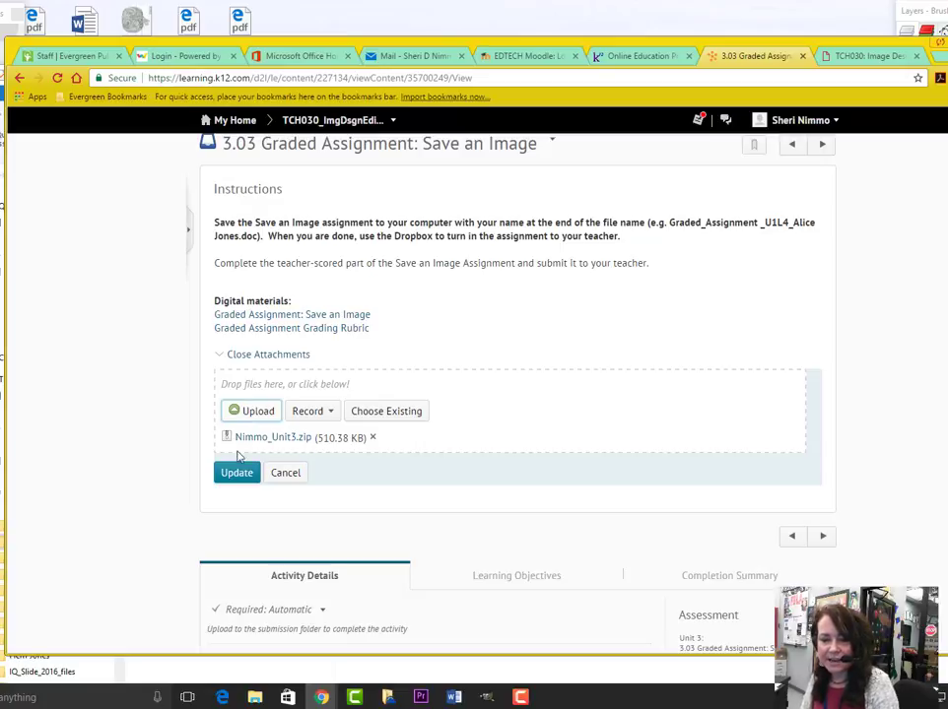
scroll(516, 507, "down", 3)
scroll(516, 507, "up", 3)
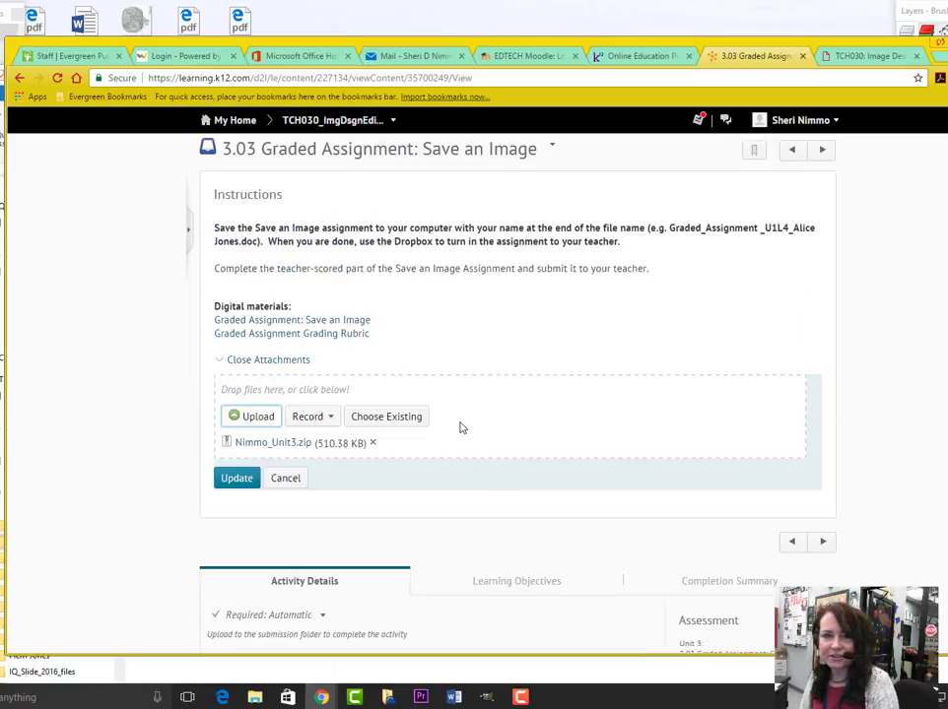